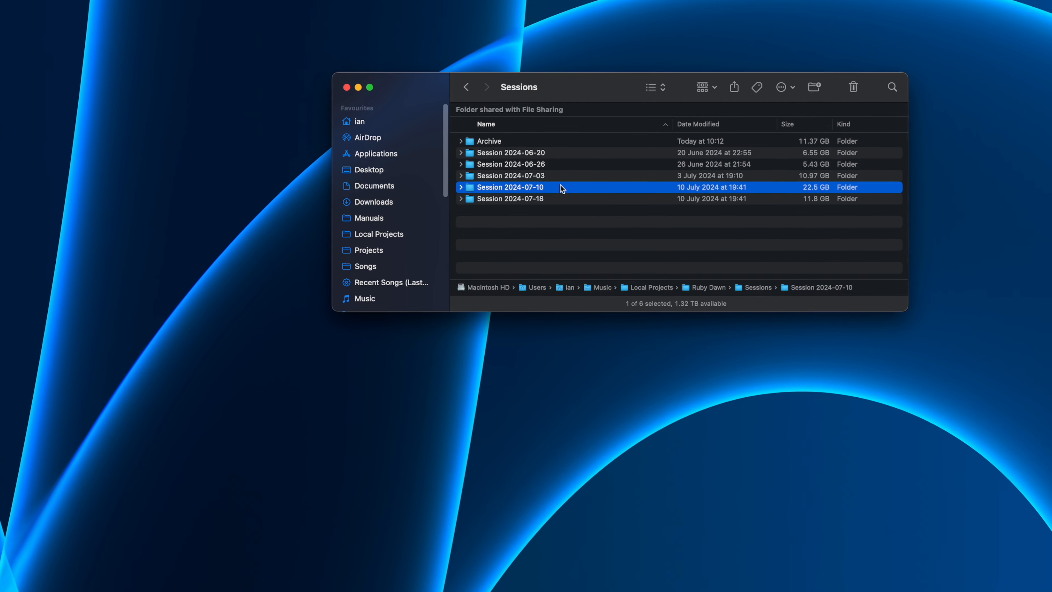
Step: Duplicate the Session 2024-07-10 folder and open the session project from the original folder
{"action": "right_click", "coordinate": [496, 182]}
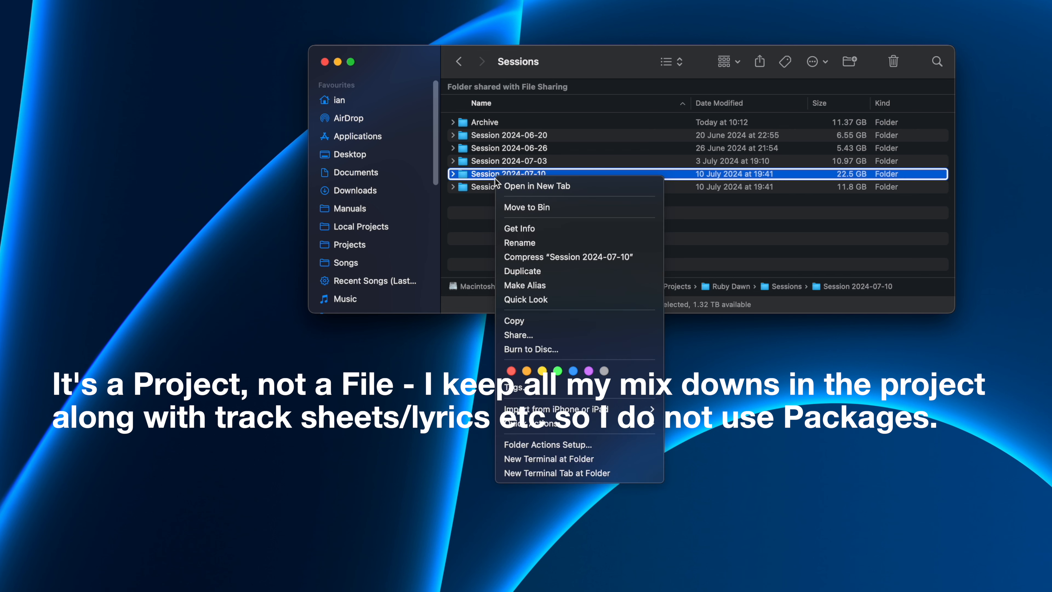
{"action": "left_click", "coordinate": [513, 272]}
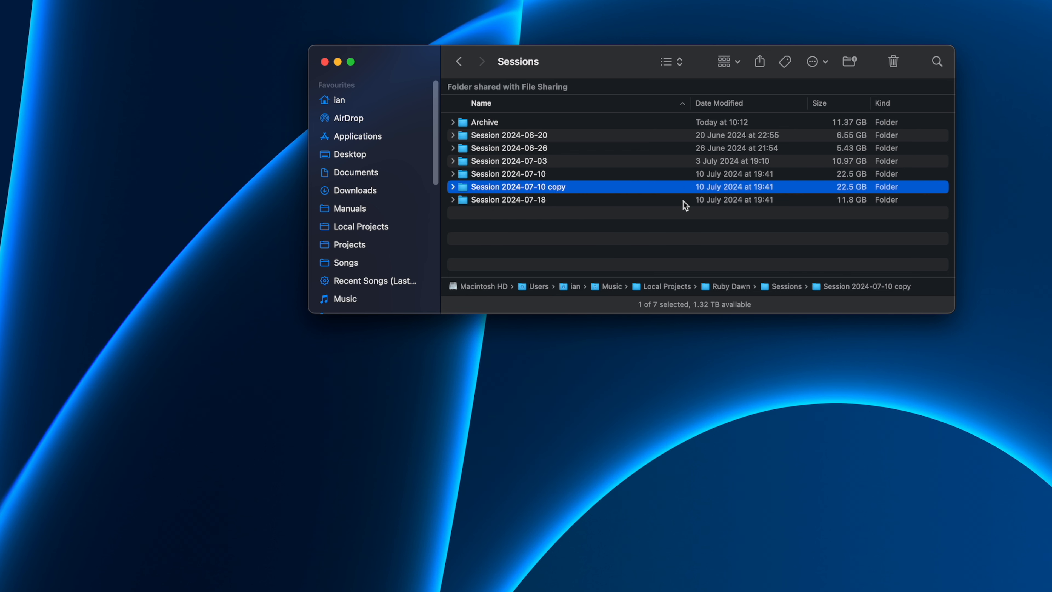
{"action": "double_click", "coordinate": [485, 171]}
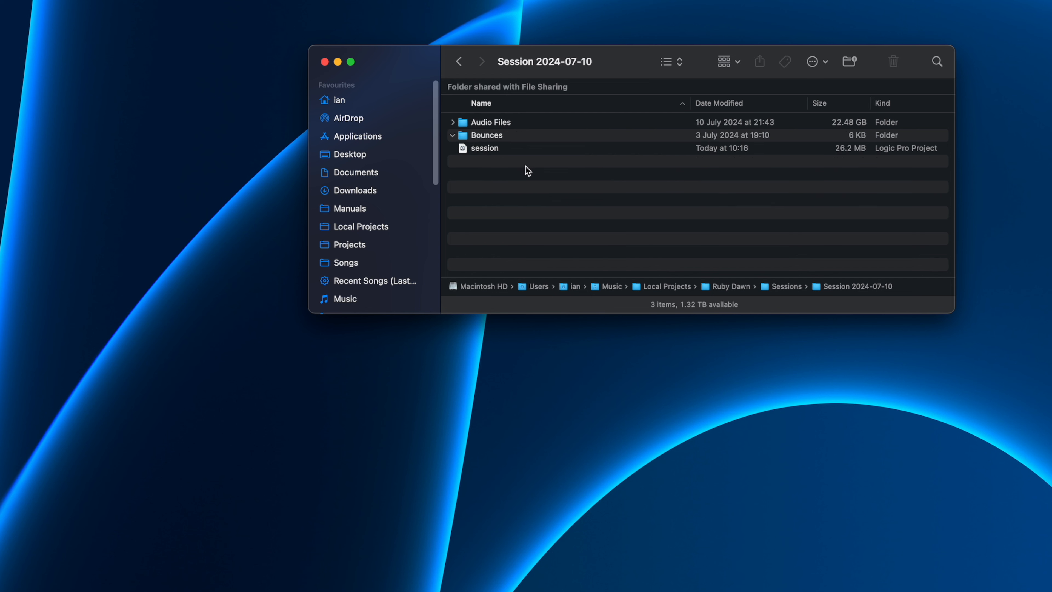
{"action": "double_click", "coordinate": [488, 149]}
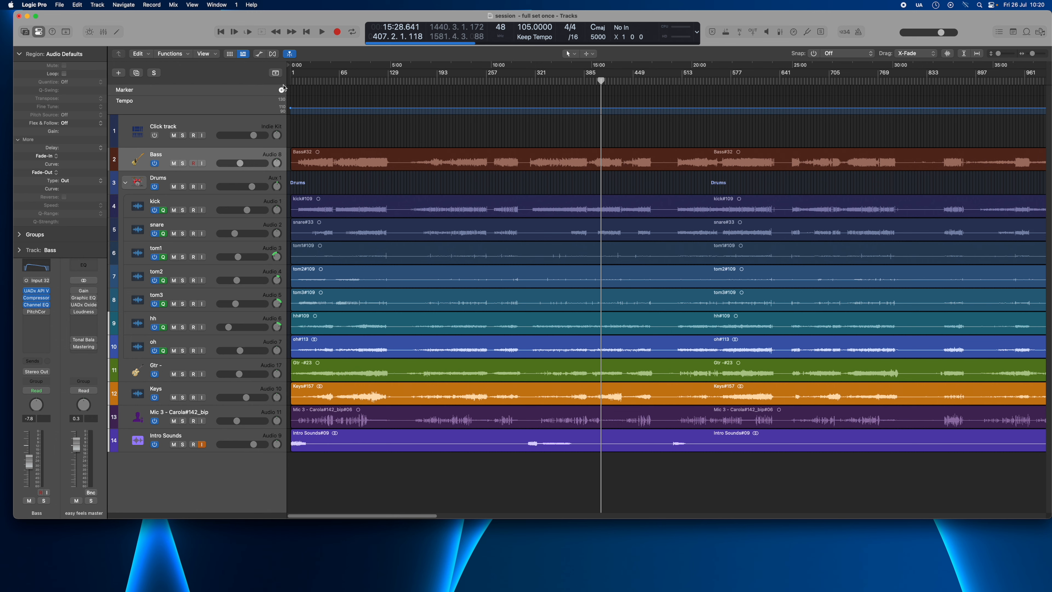
Step: Play the full set from about bar 734 and solo the Mic 3 vocal track to listen for instrument bleed
{"action": "scroll", "coordinate": [697, 96], "scroll_direction": "right", "scroll_amount": 5}
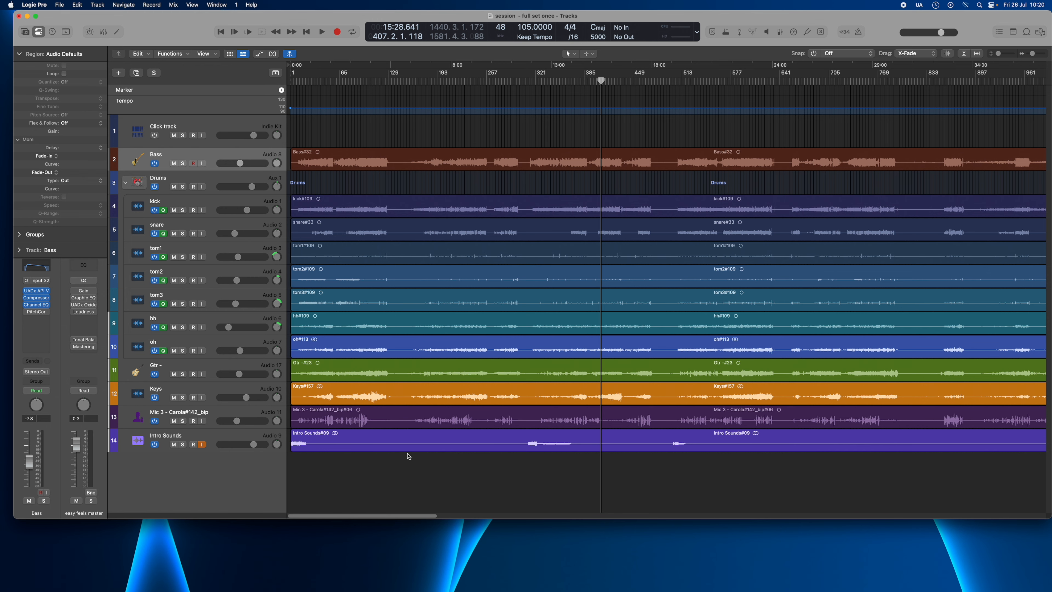
{"action": "scroll", "coordinate": [408, 456], "scroll_direction": "right", "scroll_amount": 15}
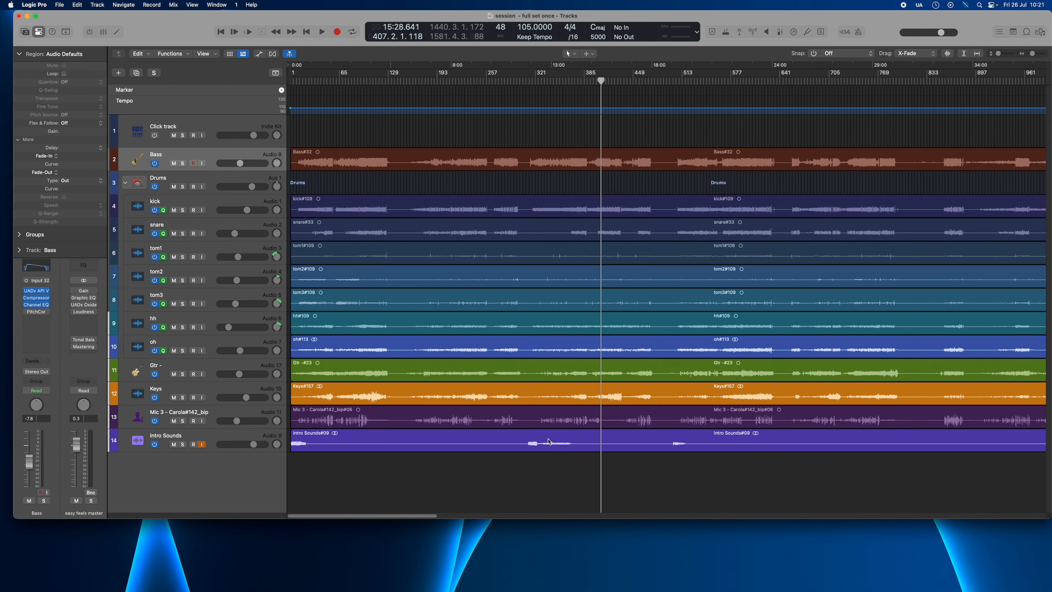
{"action": "scroll", "coordinate": [550, 441], "scroll_direction": "down", "scroll_amount": 10}
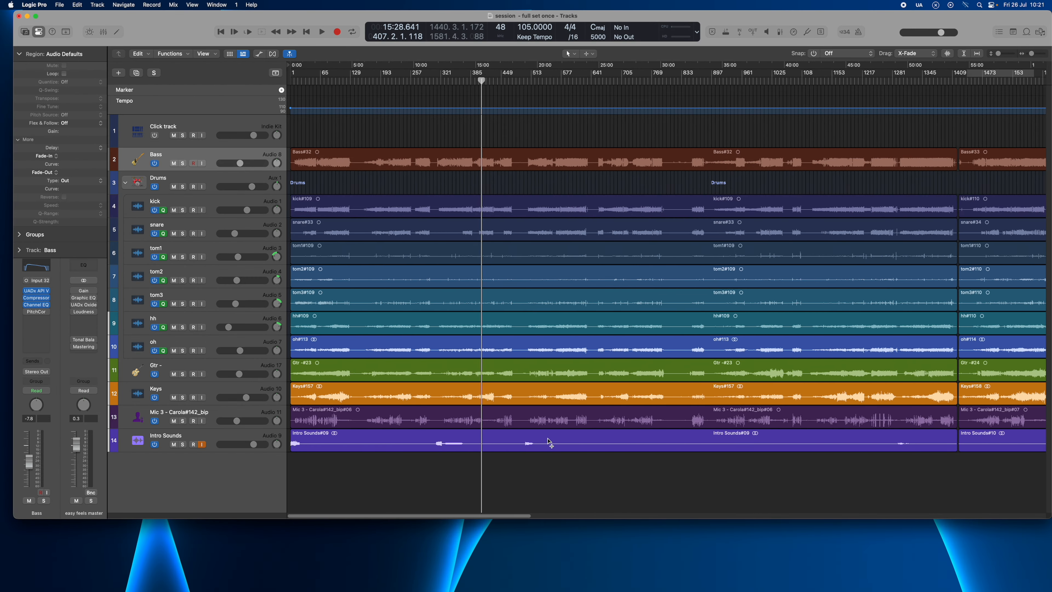
{"action": "scroll", "coordinate": [550, 442], "scroll_direction": "down", "scroll_amount": 4}
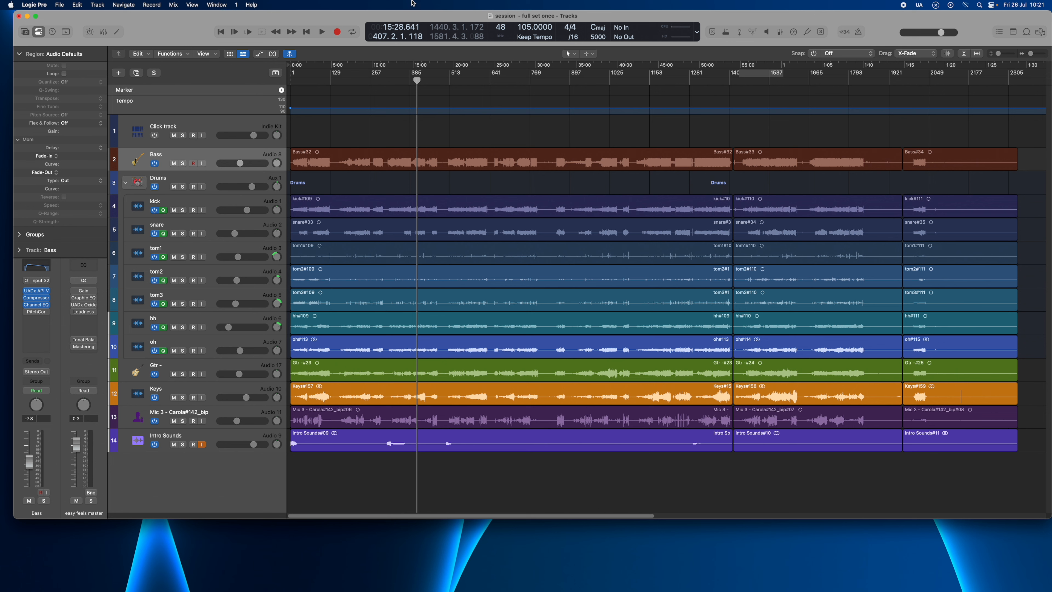
{"action": "left_click", "coordinate": [518, 79]}
{"action": "key", "text": "space"}
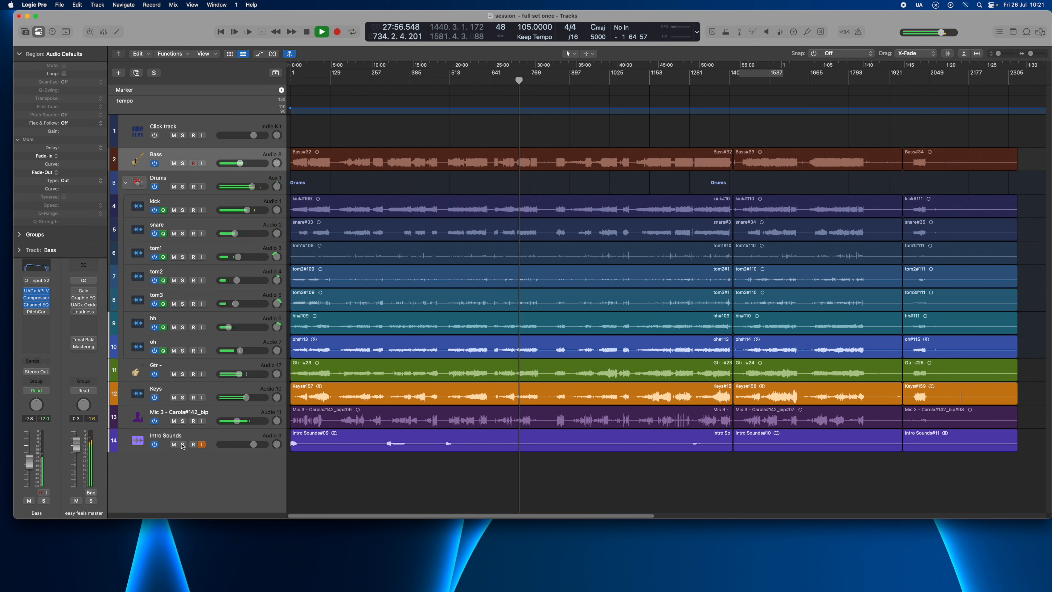
{"action": "left_click", "coordinate": [182, 421]}
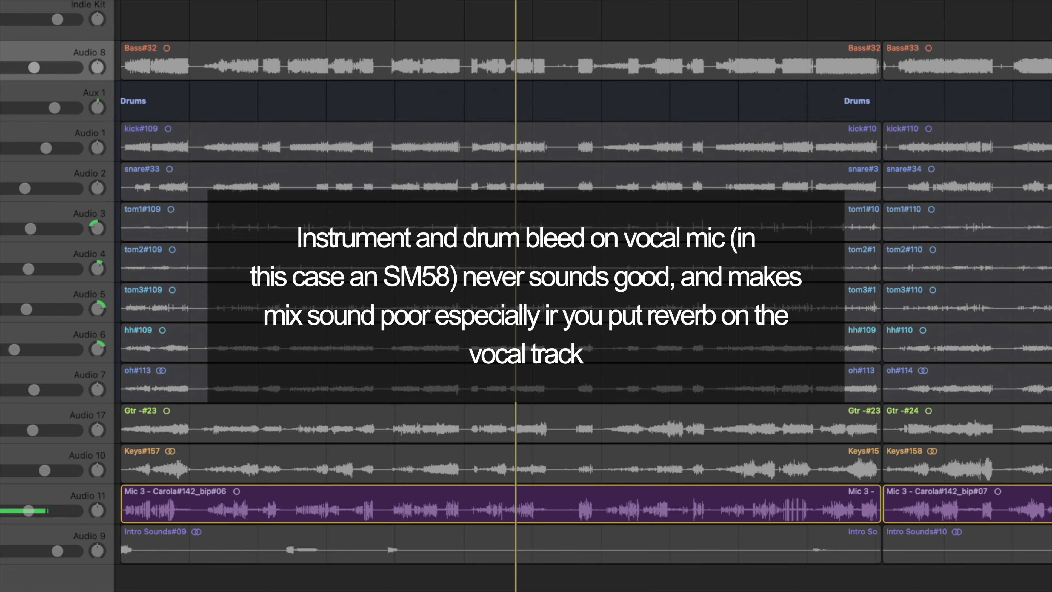
{"action": "key", "text": "s"}
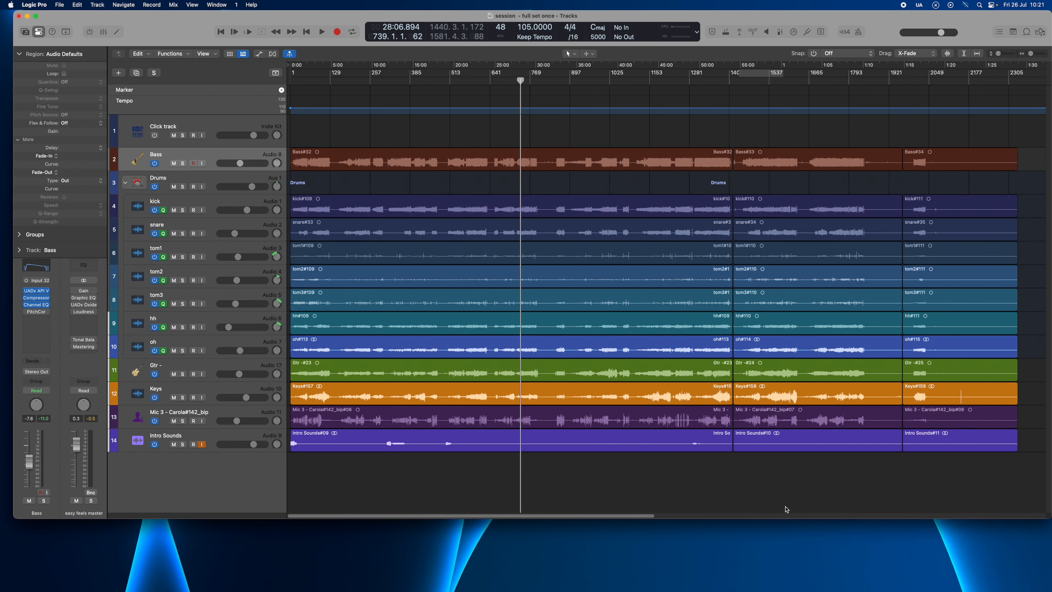
Step: Join the three audio regions on the Mic 3 vocal track into one region
{"action": "left_click", "coordinate": [714, 419]}
{"action": "left_click", "coordinate": [799, 416], "text": "shift"}
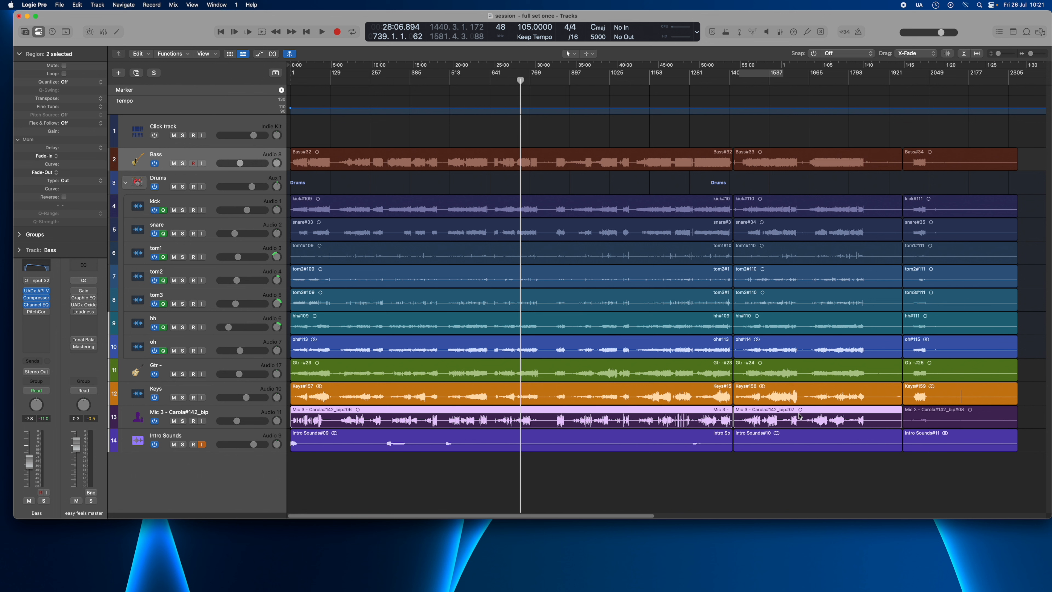
{"action": "left_click", "coordinate": [966, 418], "text": "shift"}
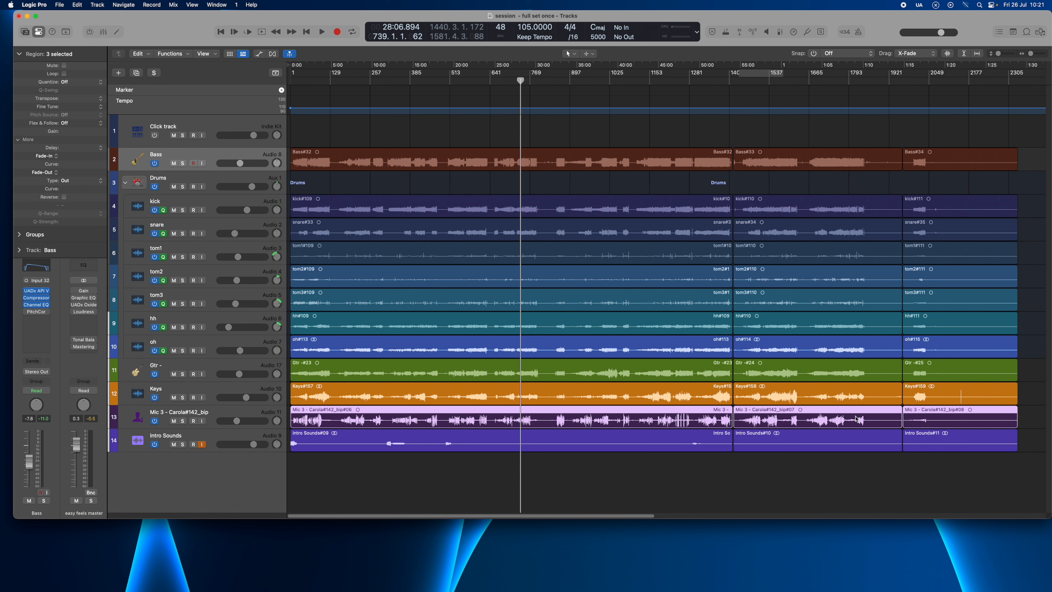
{"action": "right_click", "coordinate": [880, 419]}
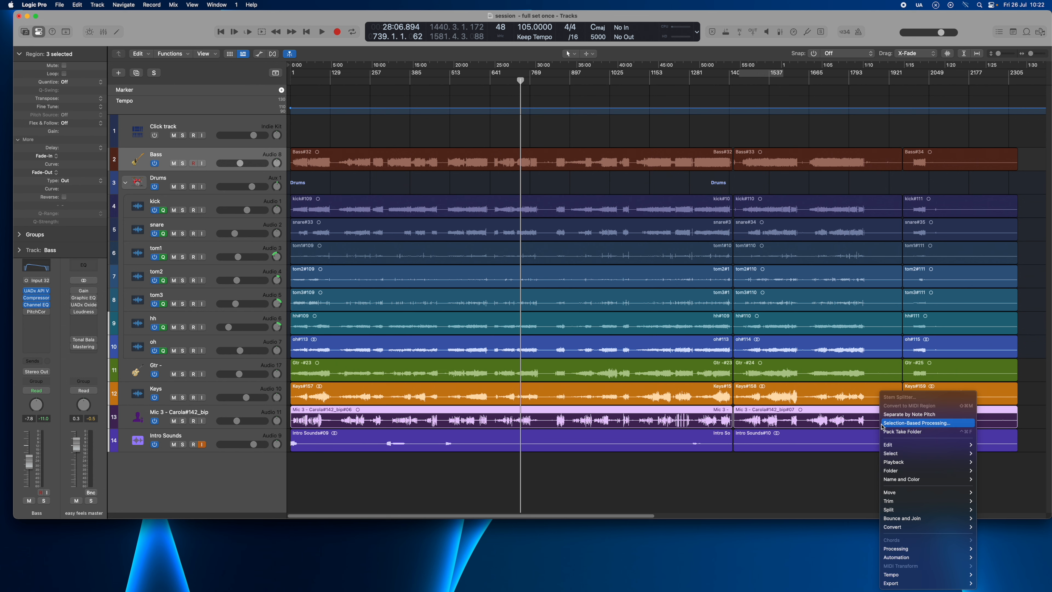
{"action": "mouse_move", "coordinate": [902, 519]}
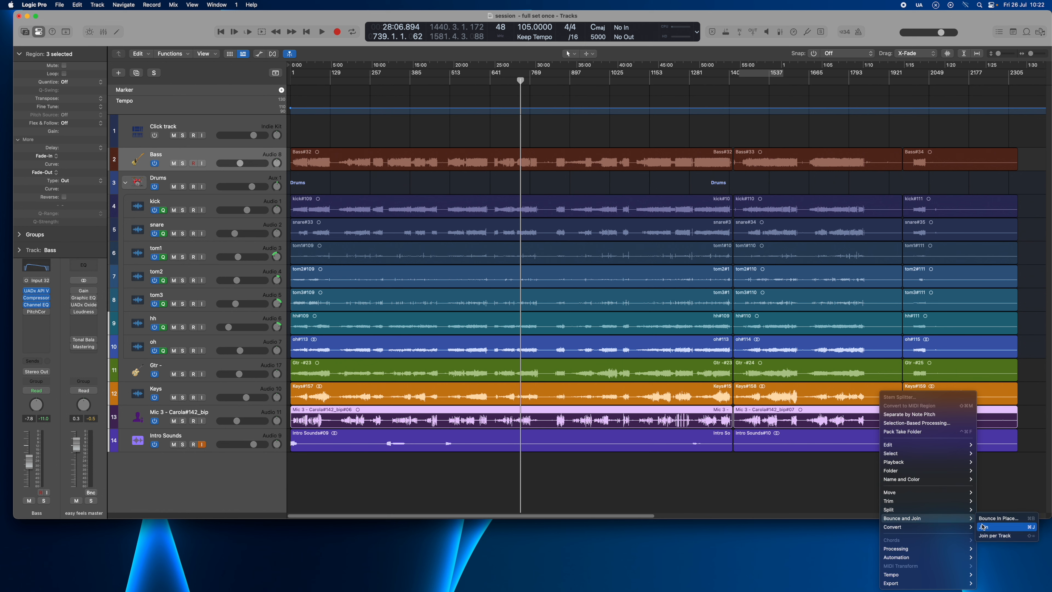
{"action": "left_click", "coordinate": [1002, 531]}
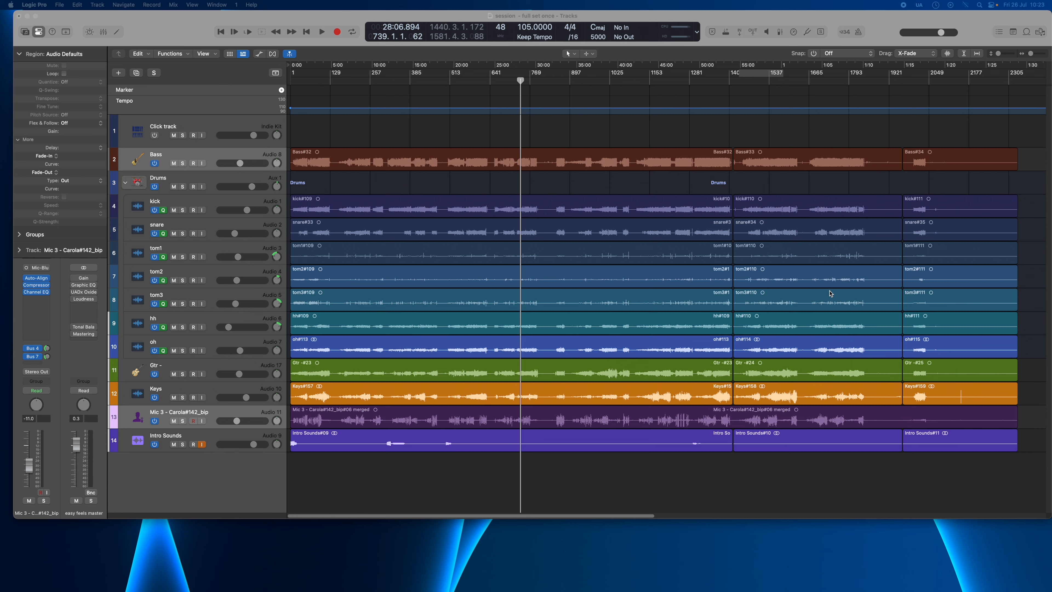
Step: Run Stem Splitter on the merged Mic 3 region, extracting only the Vocals stem
{"action": "left_click", "coordinate": [623, 423]}
{"action": "right_click", "coordinate": [765, 421]}
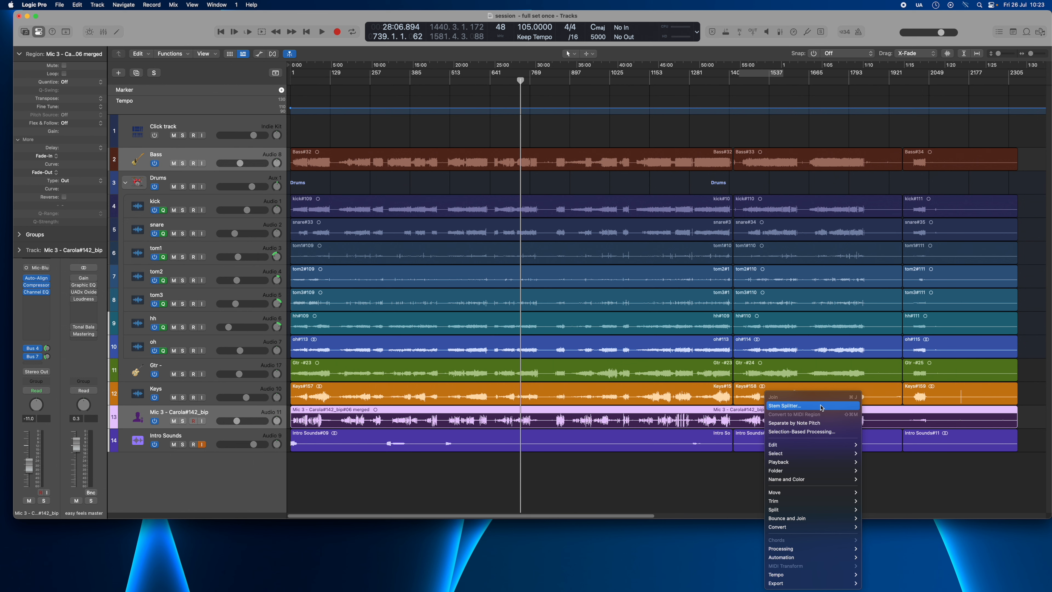
{"action": "left_click", "coordinate": [634, 479]}
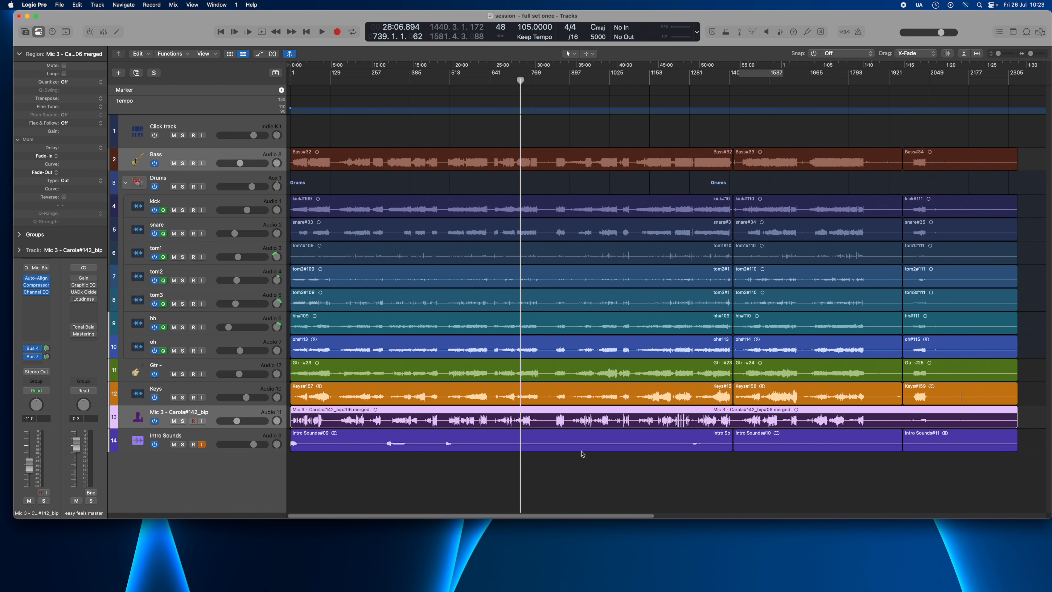
{"action": "left_click", "coordinate": [169, 54]}
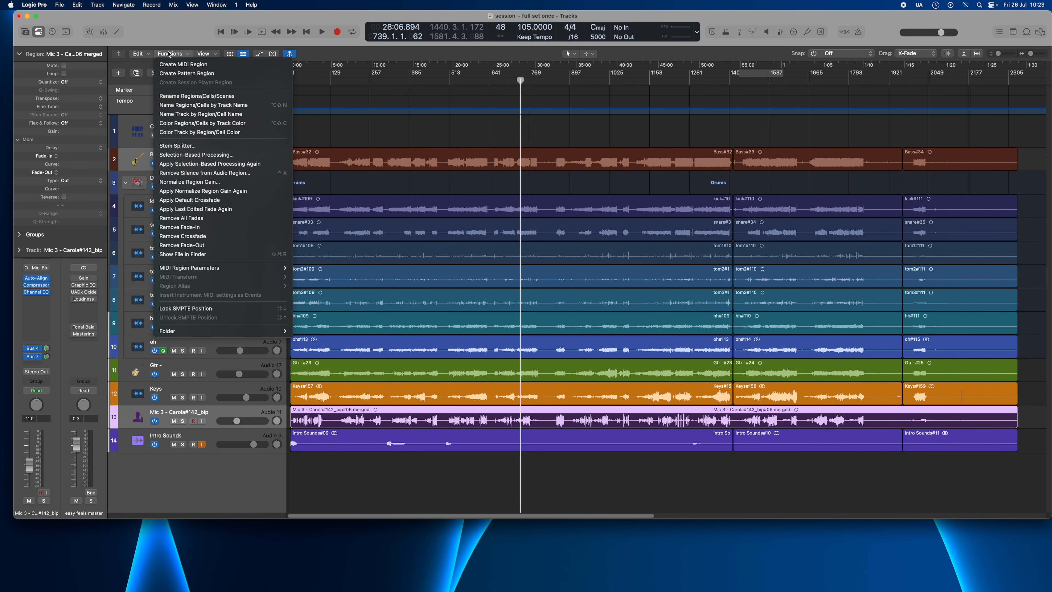
{"action": "left_click", "coordinate": [190, 146]}
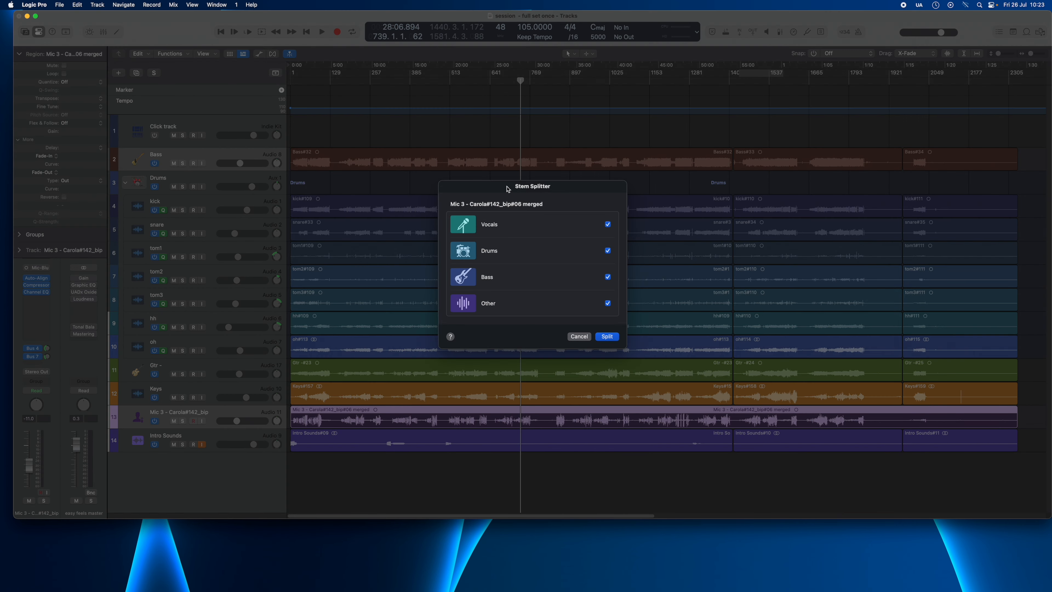
{"action": "left_click", "coordinate": [607, 250]}
{"action": "left_click", "coordinate": [607, 277]}
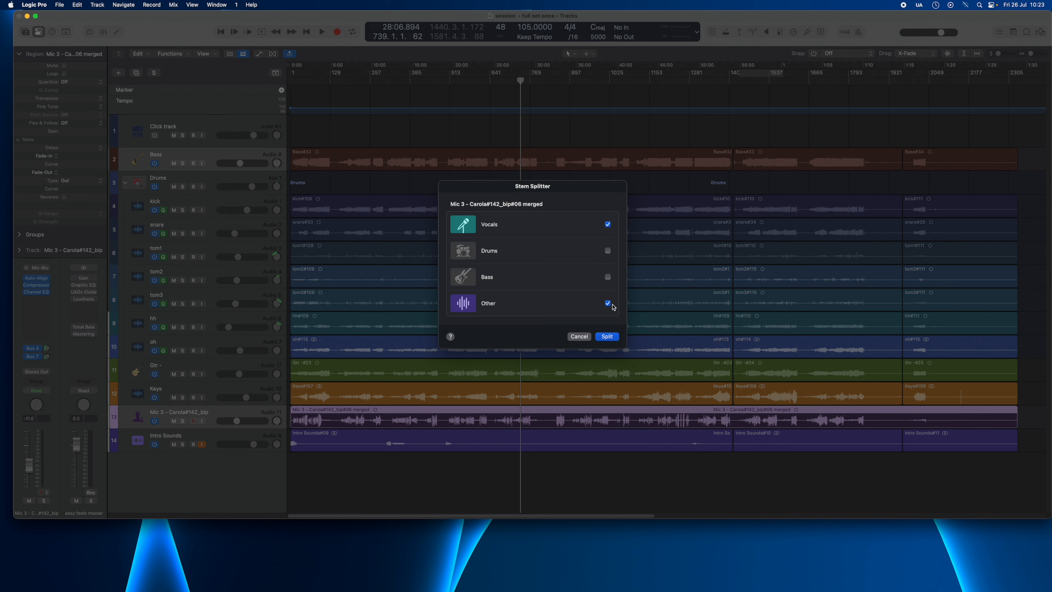
{"action": "left_click", "coordinate": [609, 304]}
{"action": "left_click", "coordinate": [606, 337]}
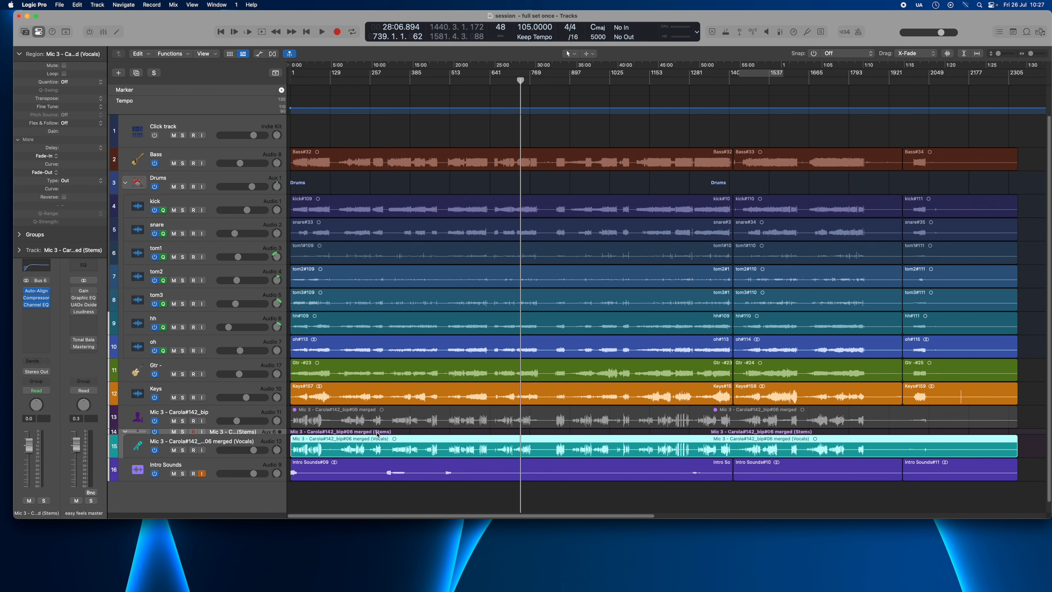
Step: Play the mix, solo the extracted Vocals stem track and lower its volume to about -9.8 dB
{"action": "left_click", "coordinate": [520, 81]}
{"action": "key", "text": "space"}
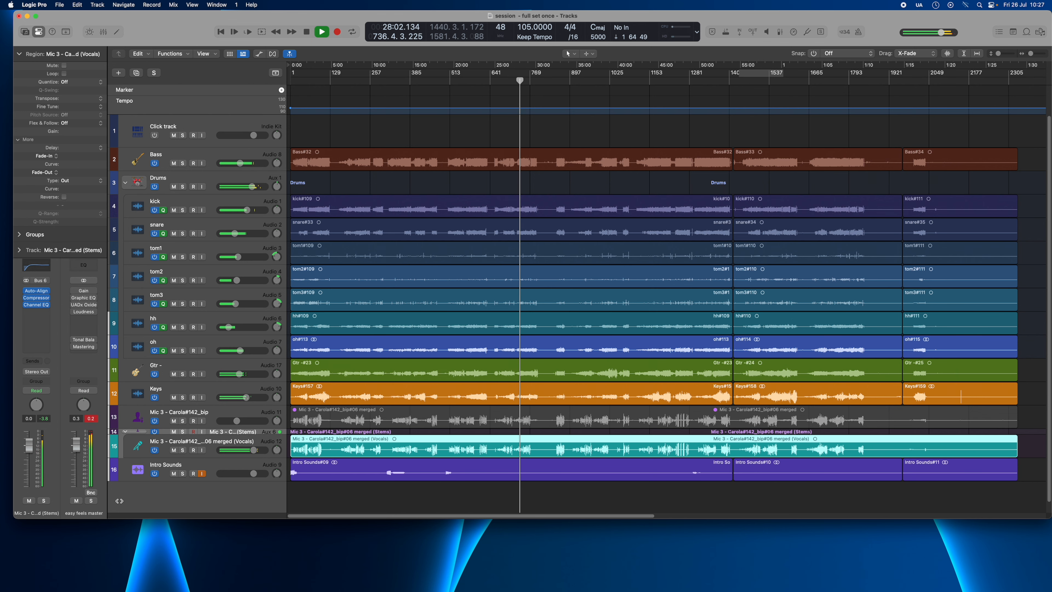
{"action": "left_click", "coordinate": [182, 450]}
{"action": "left_click_drag", "start_coordinate": [253, 450], "coordinate": [238, 450]}
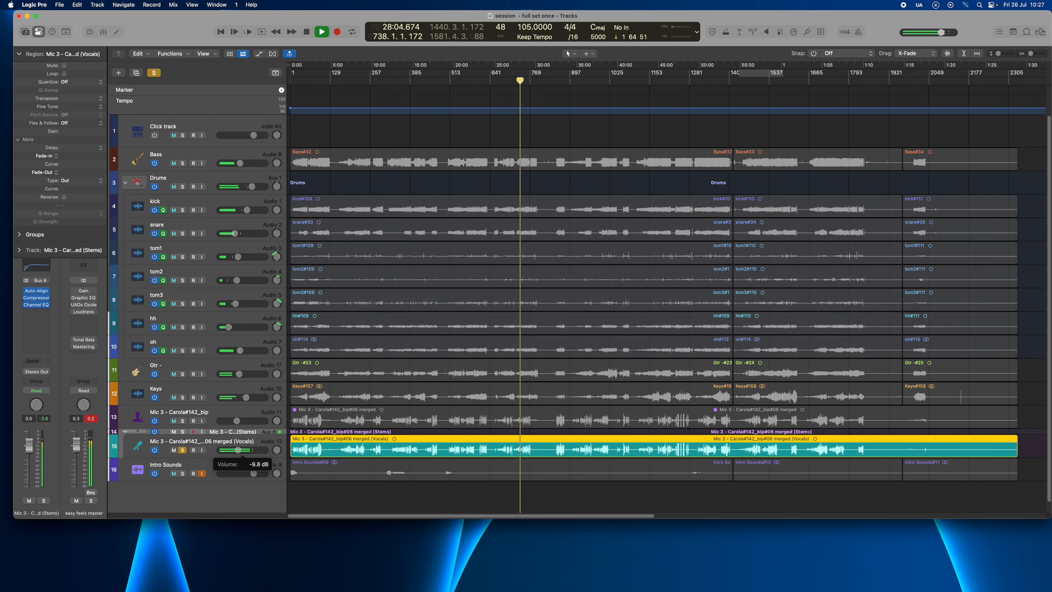
Step: Listen to the vocal stem from about bar 362, first soloed and again with the full mix
{"action": "left_click", "coordinate": [404, 81]}
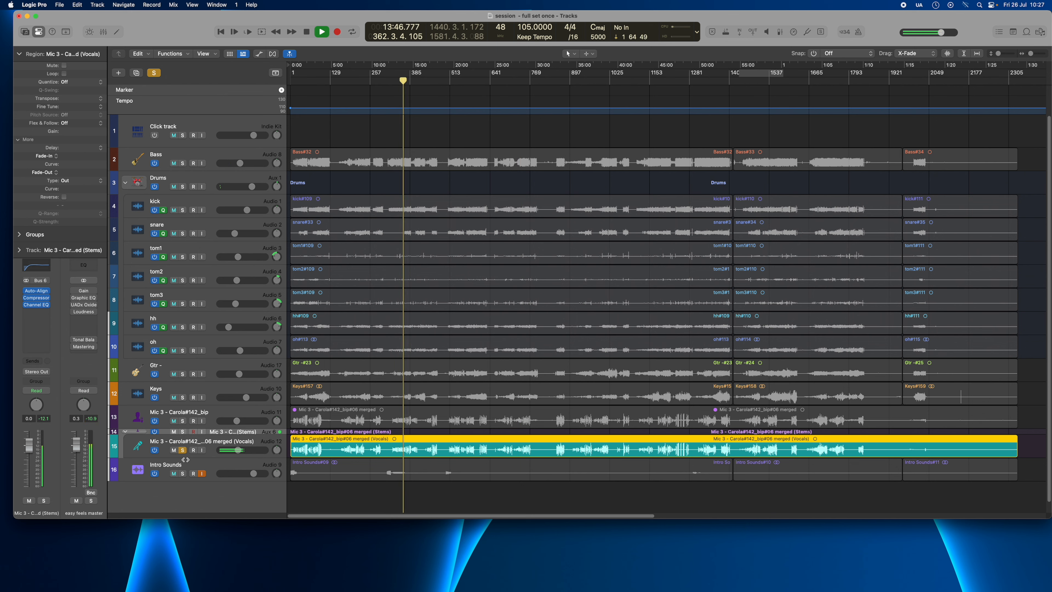
{"action": "left_click", "coordinate": [182, 450]}
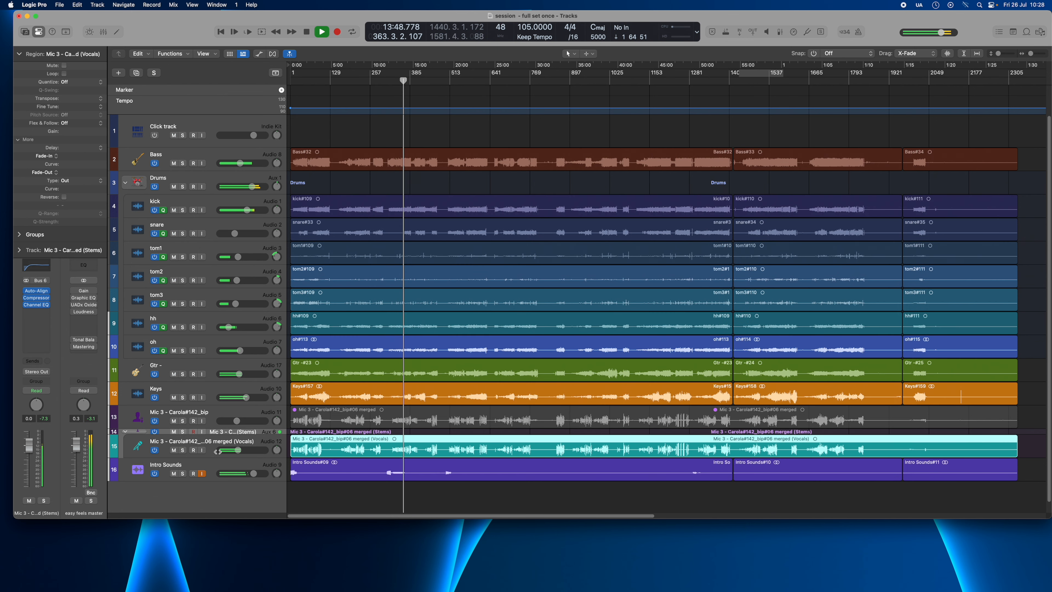
{"action": "key", "text": "space"}
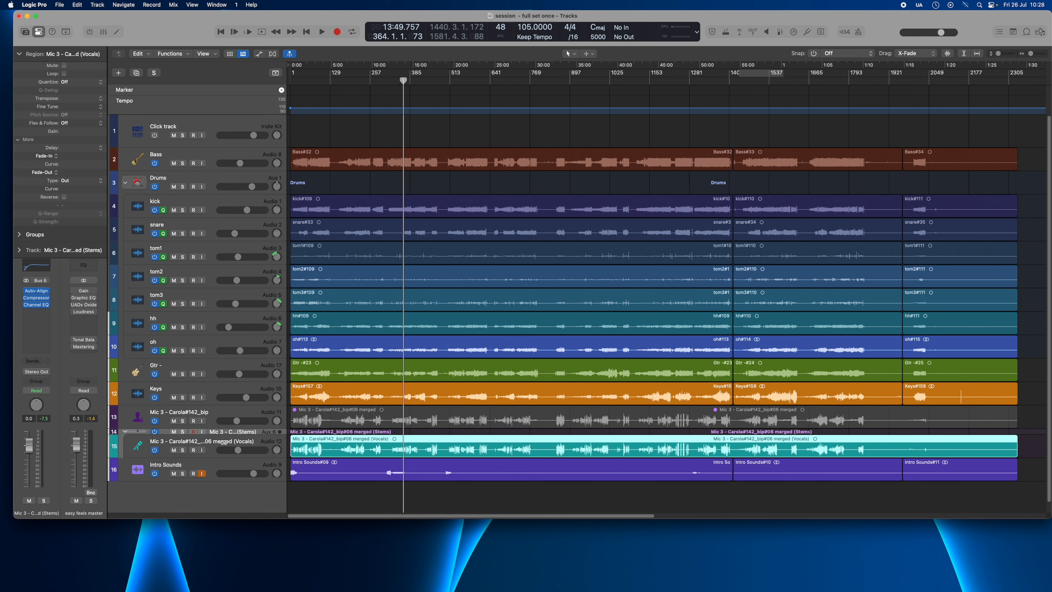
Step: Add a Bus 4 Reverb send to the Vocals stem track at about -12.9 dB
{"action": "left_click", "coordinate": [209, 440]}
{"action": "left_click", "coordinate": [41, 360]}
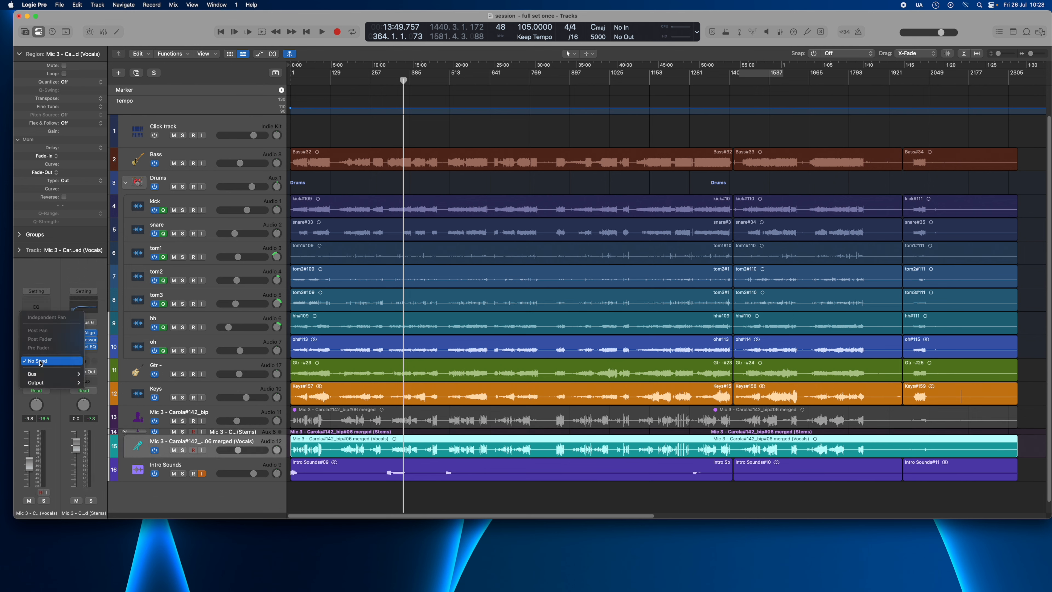
{"action": "mouse_move", "coordinate": [49, 373]}
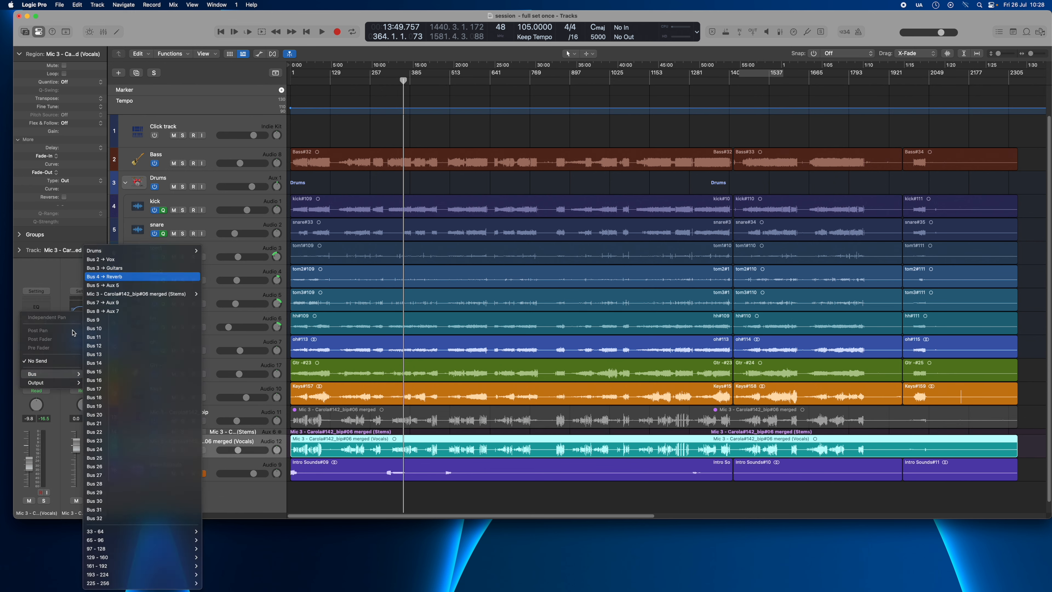
{"action": "left_click", "coordinate": [104, 276]}
{"action": "left_click_drag", "start_coordinate": [48, 358], "coordinate": [47, 353]}
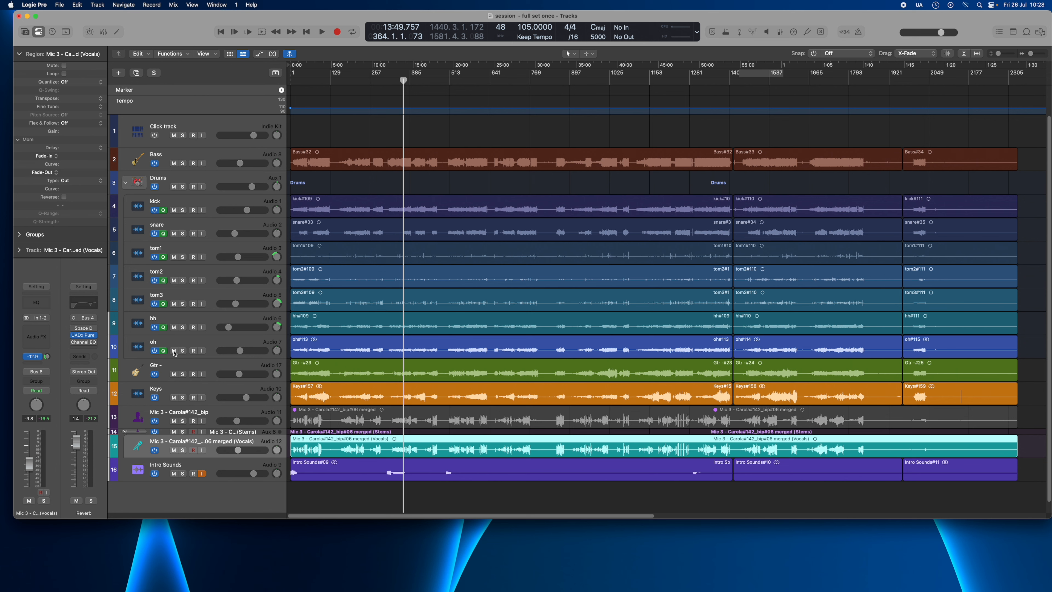
Step: Raise the vocal stem's reverb send level while playing back the mix
{"action": "key", "text": "space"}
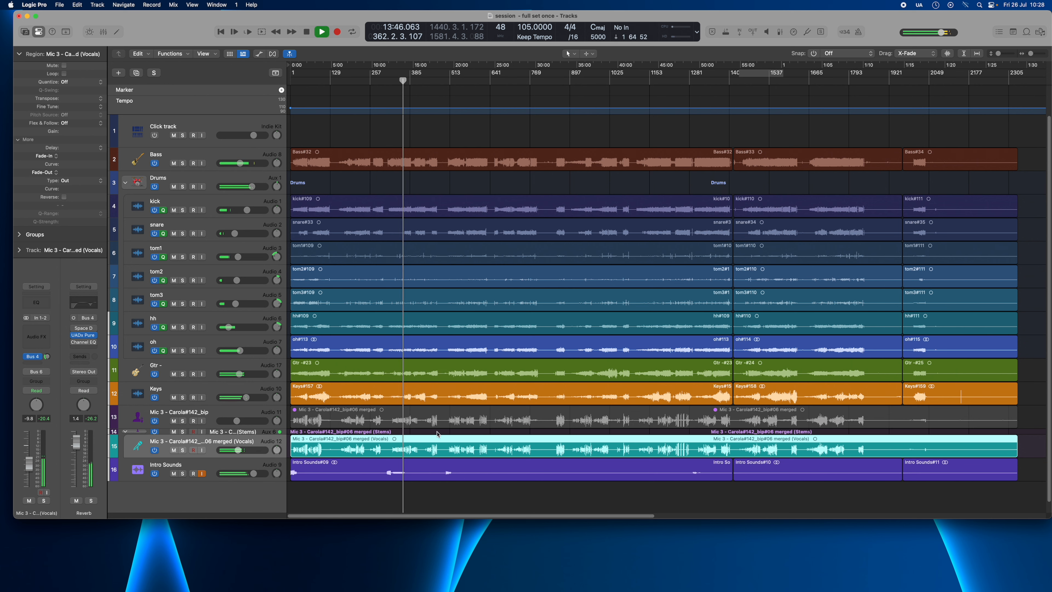
{"action": "left_click_drag", "start_coordinate": [48, 356], "coordinate": [44, 334]}
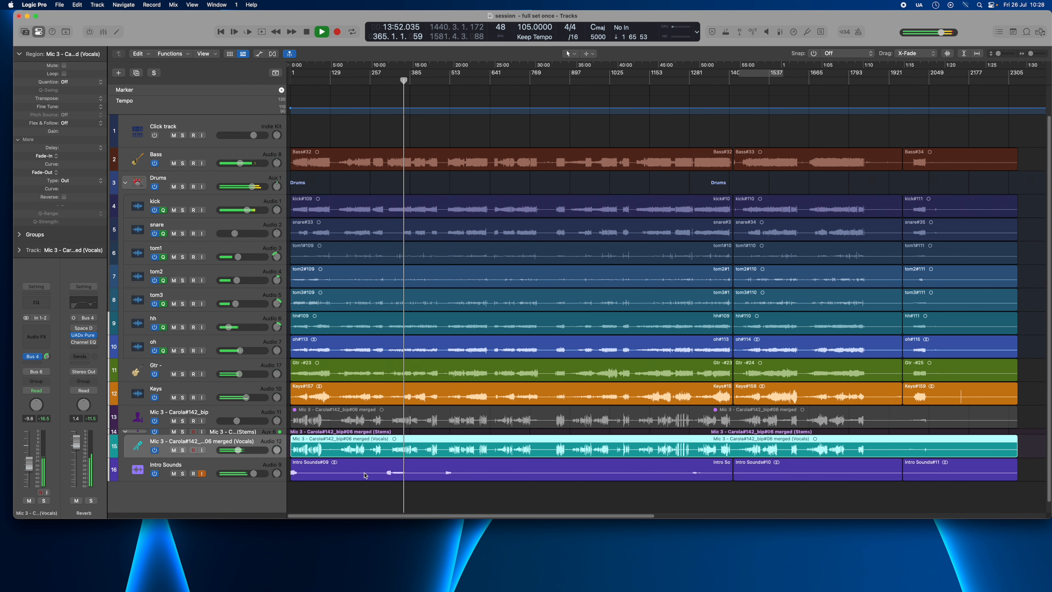
{"action": "key", "text": "space"}
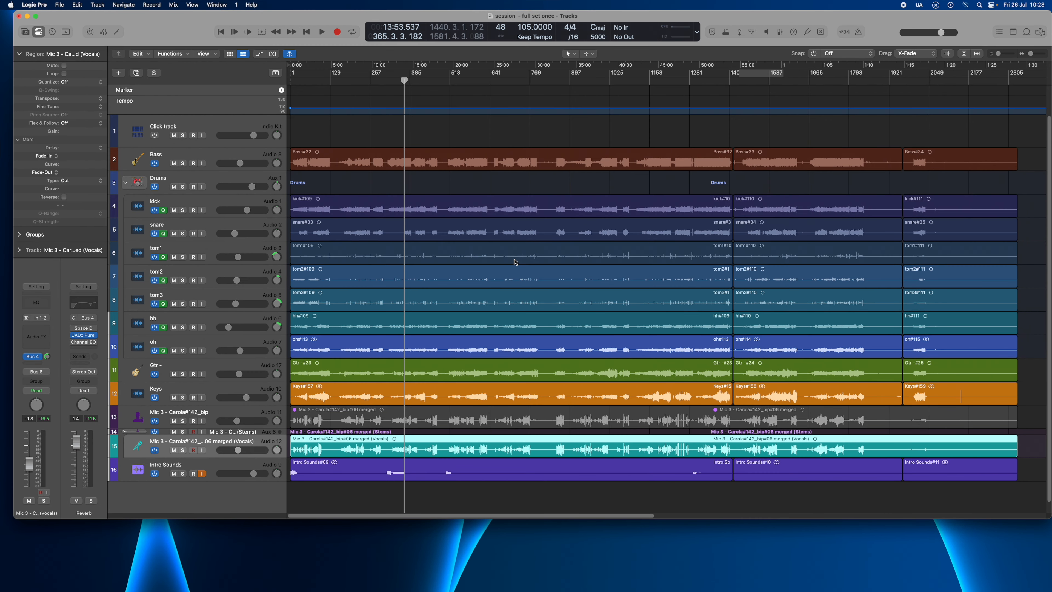
Step: Turn on waveform zoom to inspect the regions at the beginning of the session in closer detail
{"action": "scroll", "coordinate": [514, 260], "scroll_direction": "up", "scroll_amount": 8}
{"action": "scroll", "coordinate": [514, 259], "scroll_direction": "left", "scroll_amount": 10}
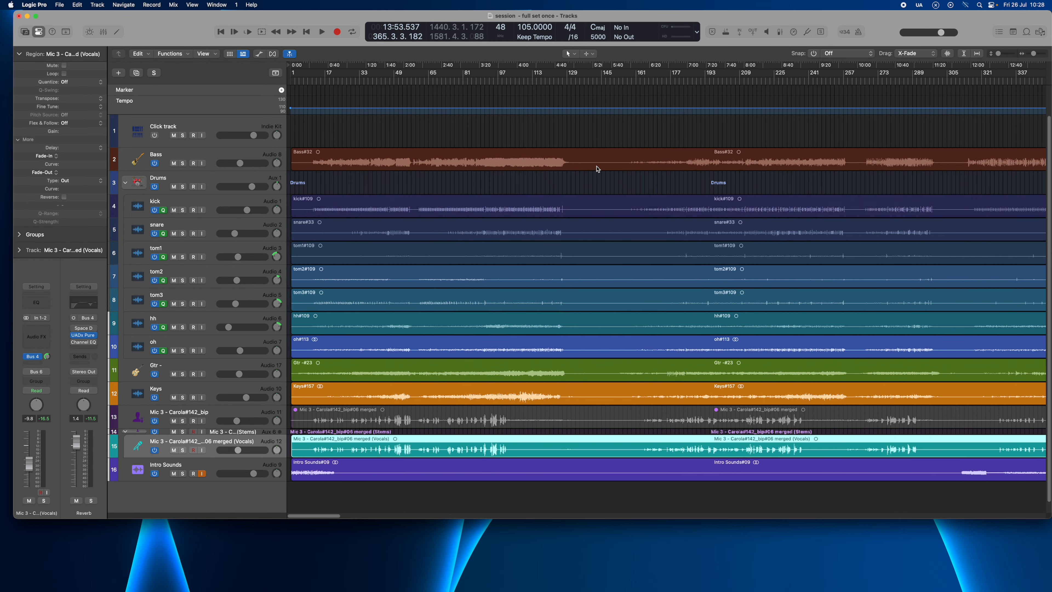
{"action": "left_click", "coordinate": [946, 54]}
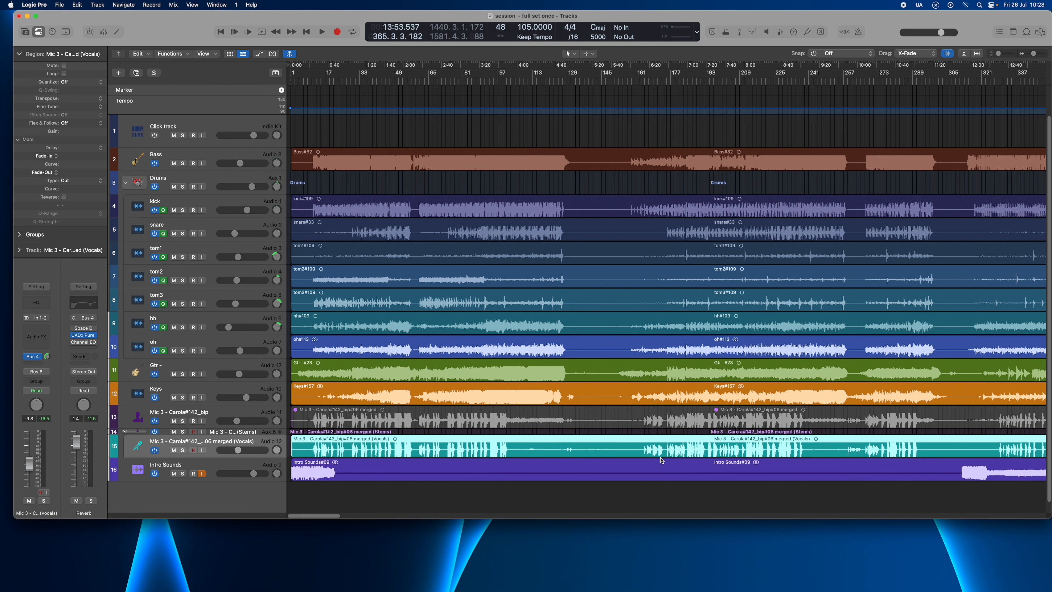
Step: Delete the gap between the first and second songs on all tracks, and lengthen the first song's regions to about bar 135
{"action": "mouse_move", "coordinate": [568, 470]}
{"action": "left_mouse_down"}
{"action": "mouse_move", "coordinate": [601, 172]}
{"action": "mouse_move", "coordinate": [629, 168]}
{"action": "mouse_move", "coordinate": [616, 166]}
{"action": "mouse_move", "coordinate": [581, 496]}
{"action": "mouse_move", "coordinate": [591, 479]}
{"action": "mouse_move", "coordinate": [569, 479]}
{"action": "left_mouse_up"}
{"action": "key", "text": "Delete"}
{"action": "double_click", "coordinate": [559, 80]}
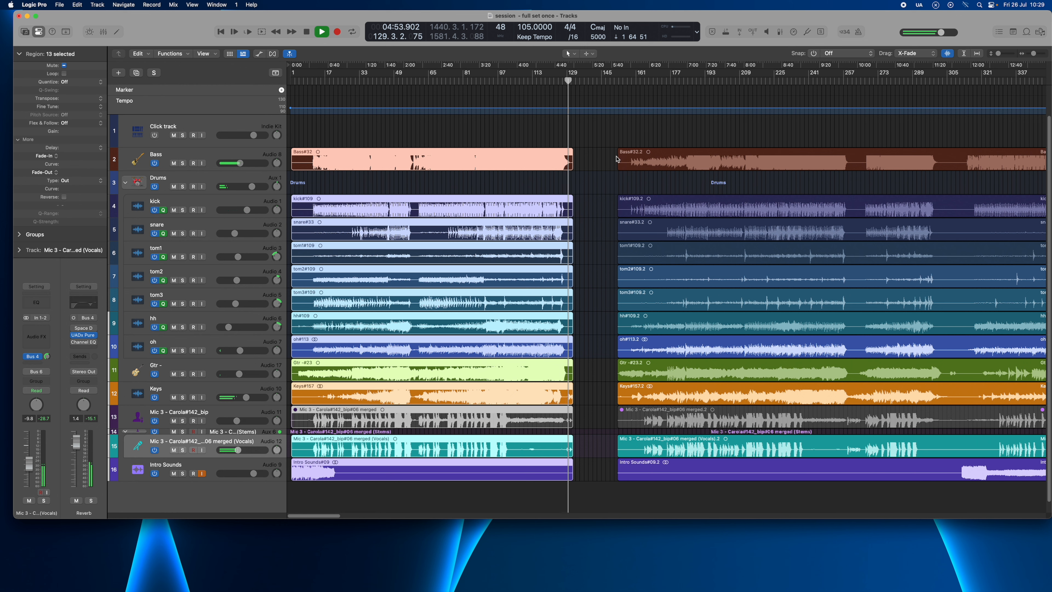
{"action": "left_click_drag", "start_coordinate": [575, 465], "coordinate": [580, 462]}
{"action": "left_click", "coordinate": [621, 81]}
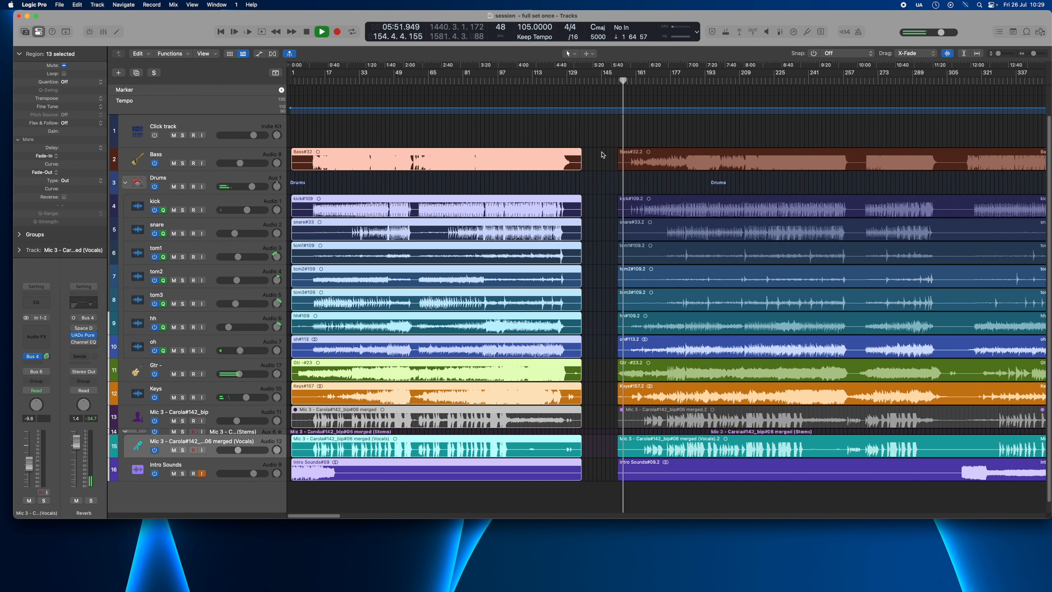
{"action": "scroll", "coordinate": [646, 194], "scroll_direction": "right", "scroll_amount": 5}
{"action": "key", "text": "space"}
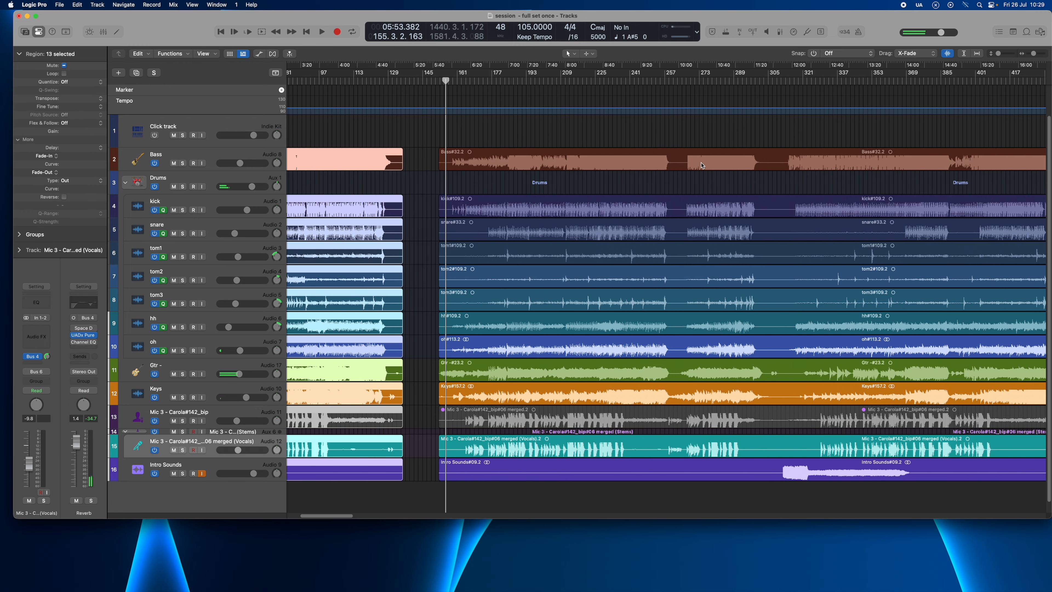
Step: Delete the gap between the second and third songs on all tracks, about bars 306 to 312, and check the third song's start by ear
{"action": "left_click", "coordinate": [751, 81]}
{"action": "key", "text": "space"}
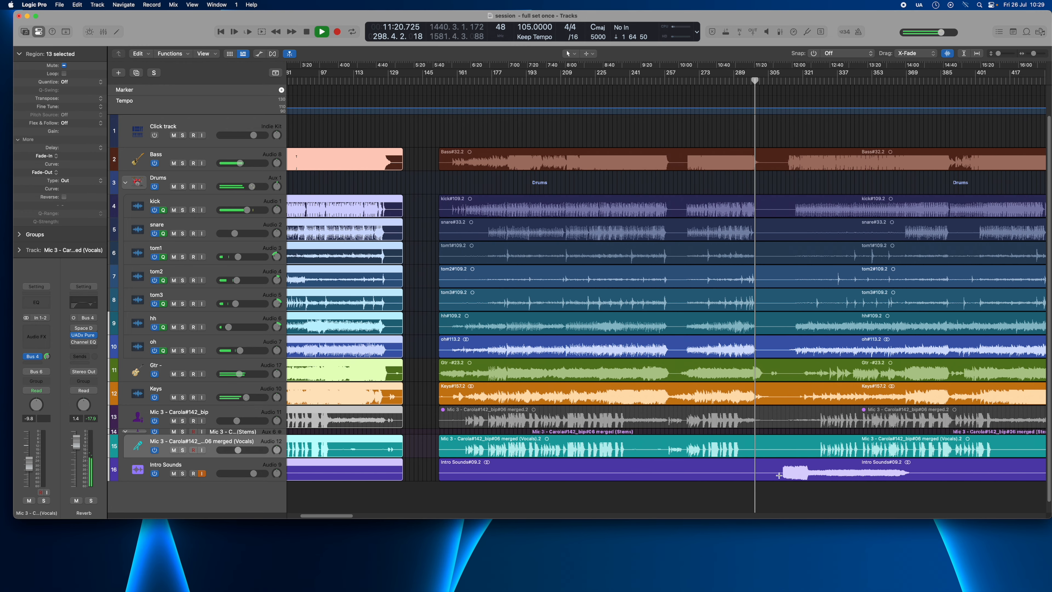
{"action": "left_click_drag", "start_coordinate": [781, 476], "coordinate": [771, 160]}
{"action": "key", "text": "Delete"}
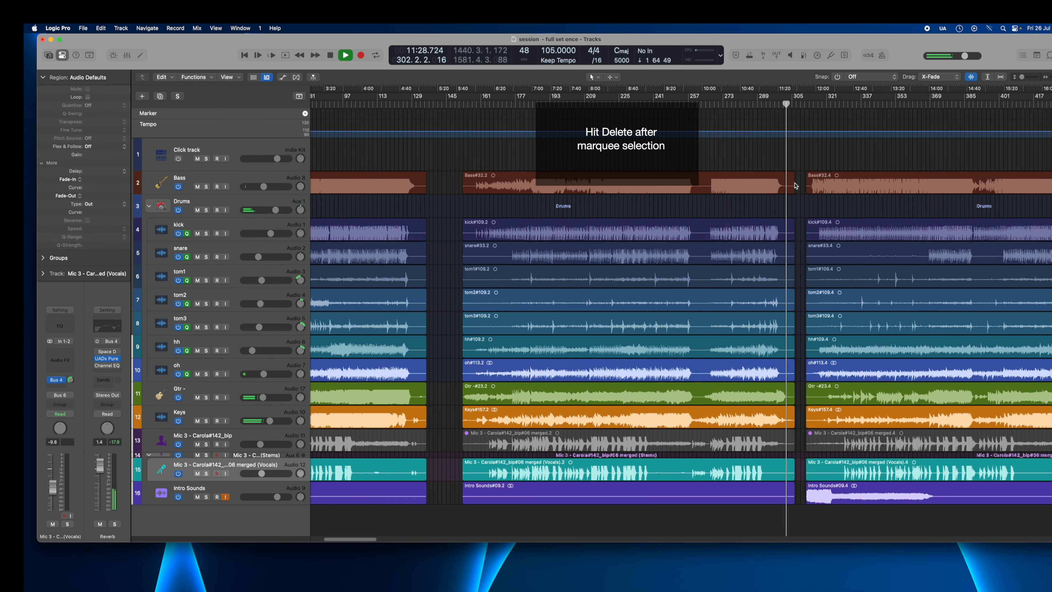
{"action": "scroll", "coordinate": [607, 319], "scroll_direction": "right", "scroll_amount": 5}
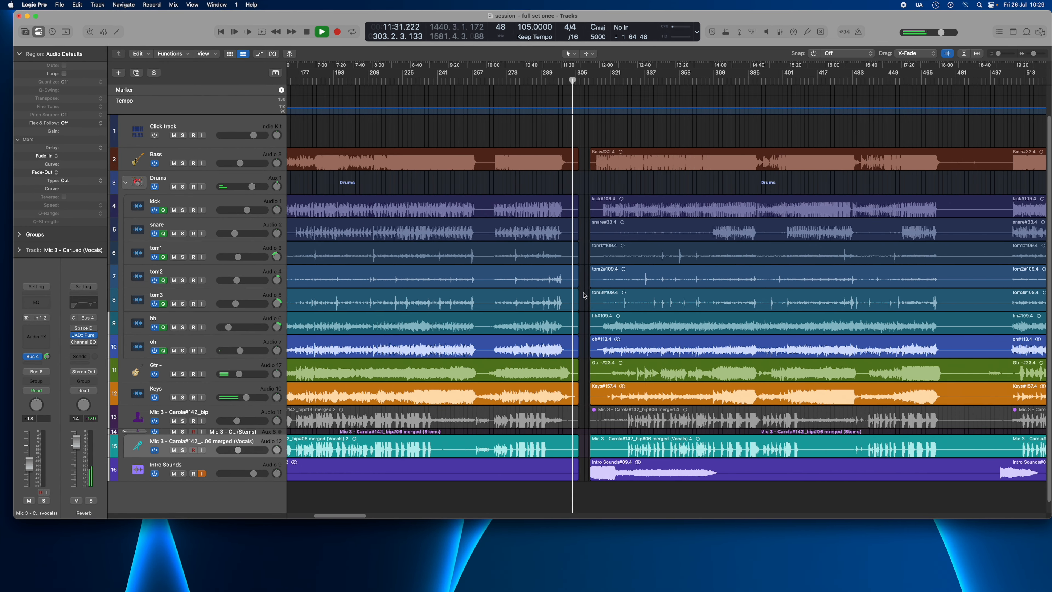
{"action": "left_click", "coordinate": [592, 82]}
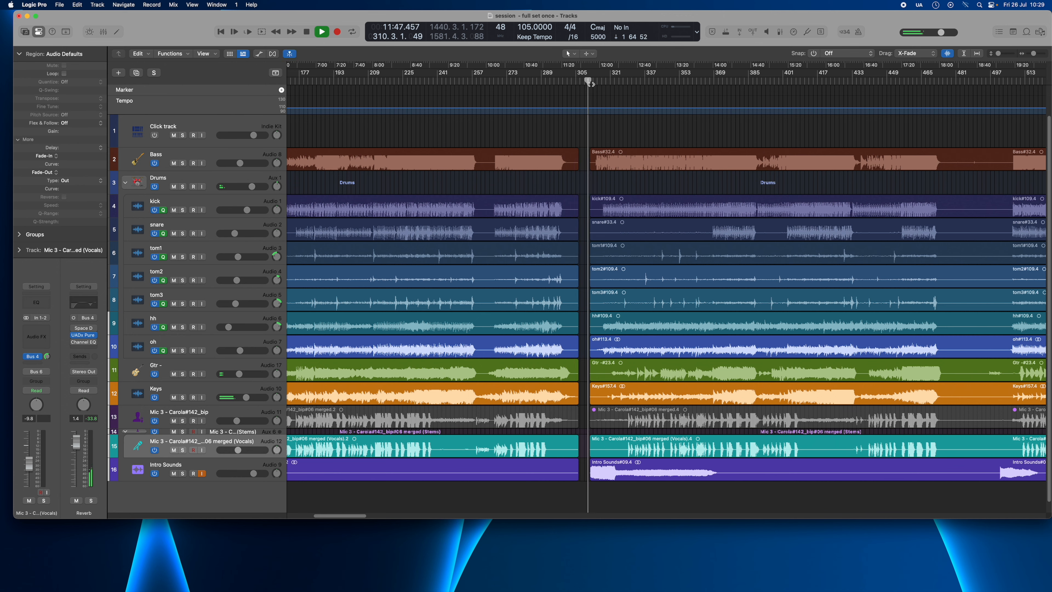
{"action": "scroll", "coordinate": [593, 82], "scroll_direction": "left", "scroll_amount": 10}
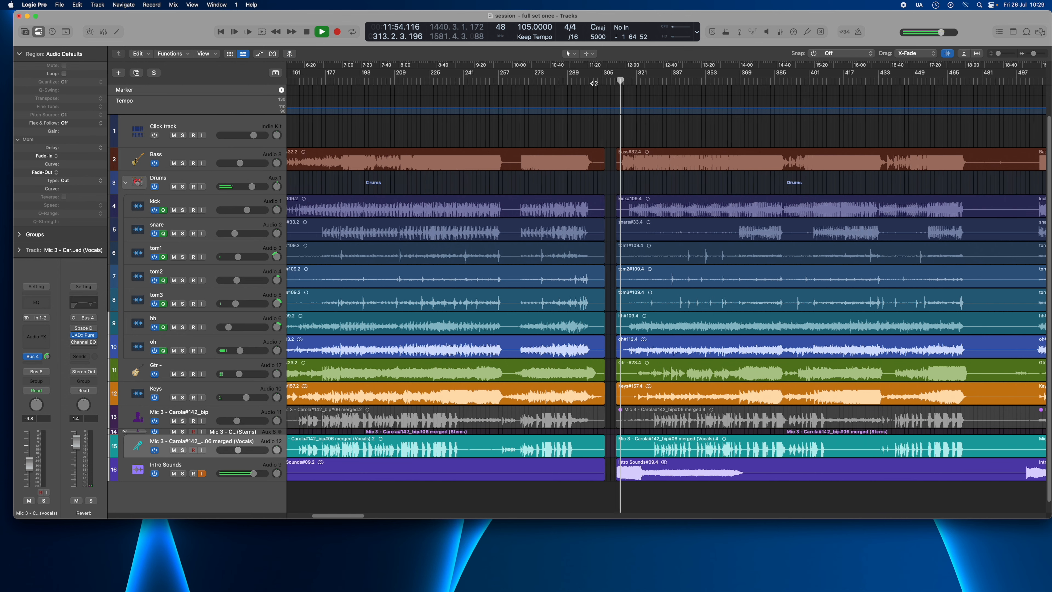
{"action": "key", "text": "space"}
{"action": "scroll", "coordinate": [584, 462], "scroll_direction": "left", "scroll_amount": 6}
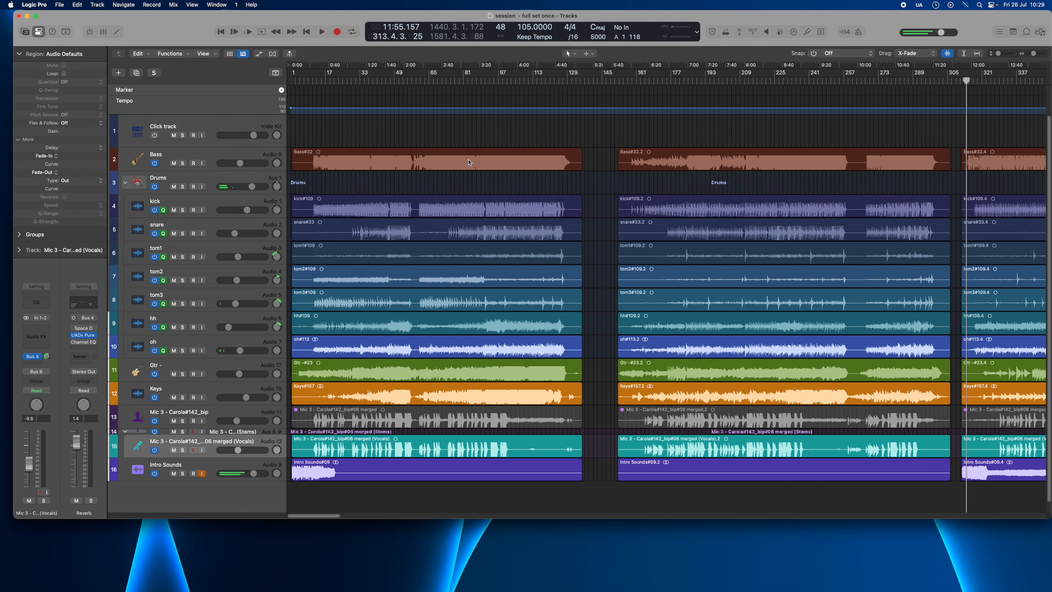
Step: Select all regions of the first song and set the cycle range to match them
{"action": "left_click_drag", "start_coordinate": [590, 470], "coordinate": [478, 160]}
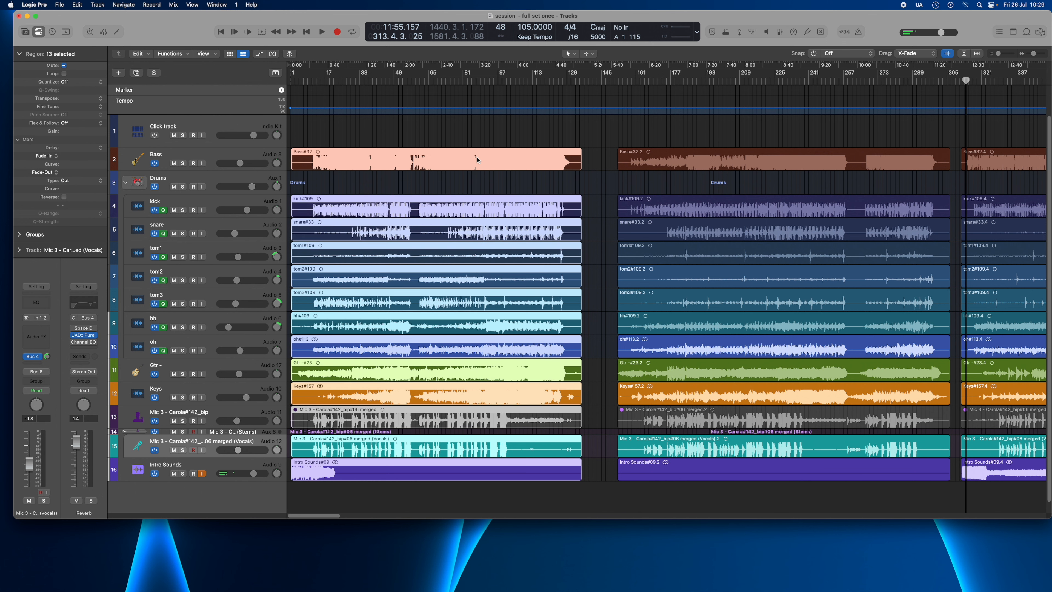
{"action": "key", "text": "u"}
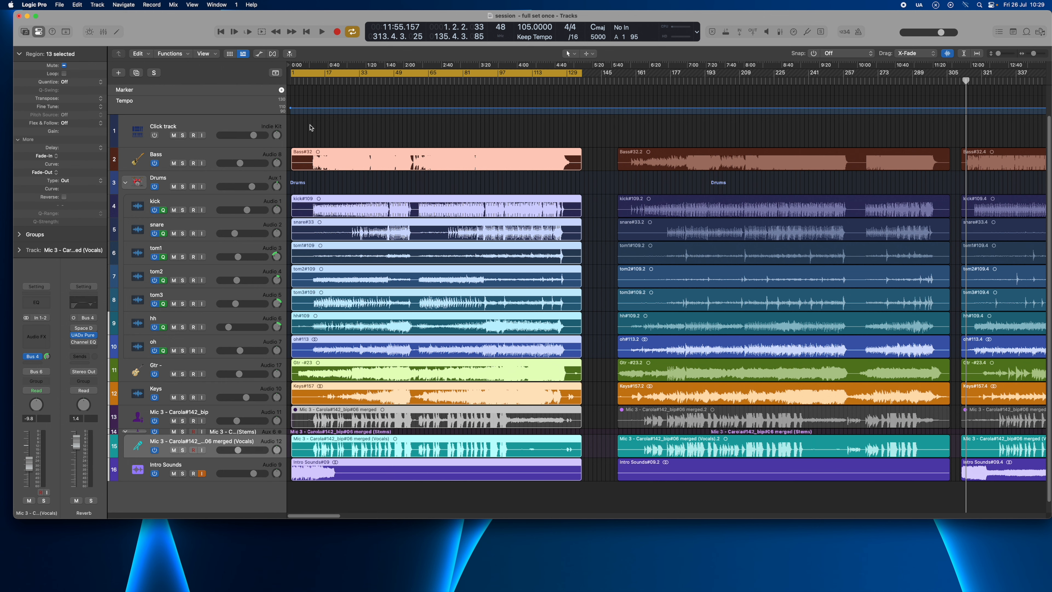
Step: Look up the key command for "Set Locators/Loop by Regions/Events/Marquee and Enable Cycle/Loop"
{"action": "left_click", "coordinate": [34, 5]}
{"action": "mouse_move", "coordinate": [42, 49]}
{"action": "left_click", "coordinate": [151, 60]}
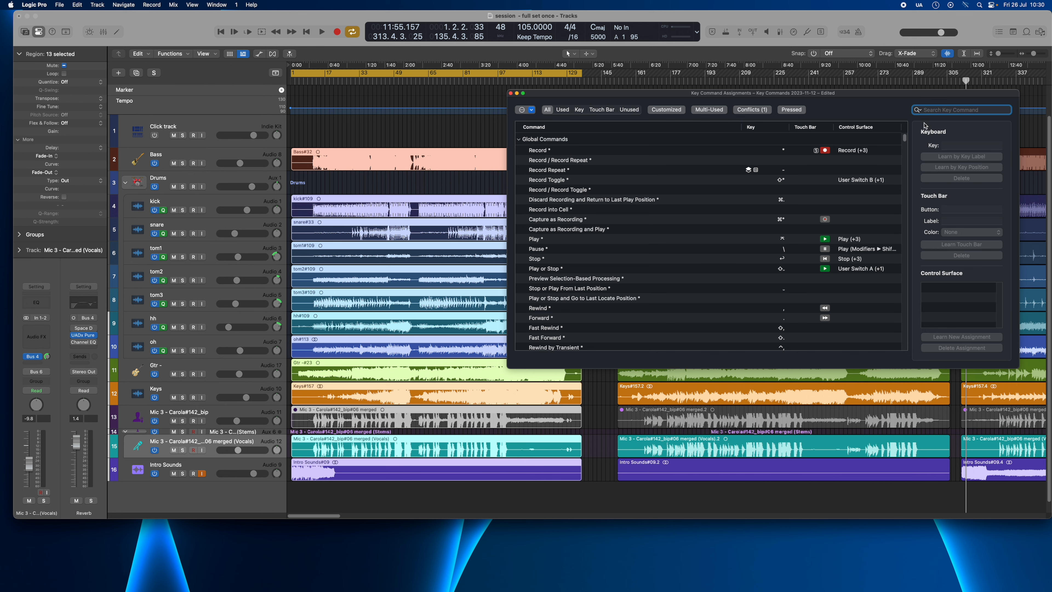
{"action": "type", "text": "set loo"}
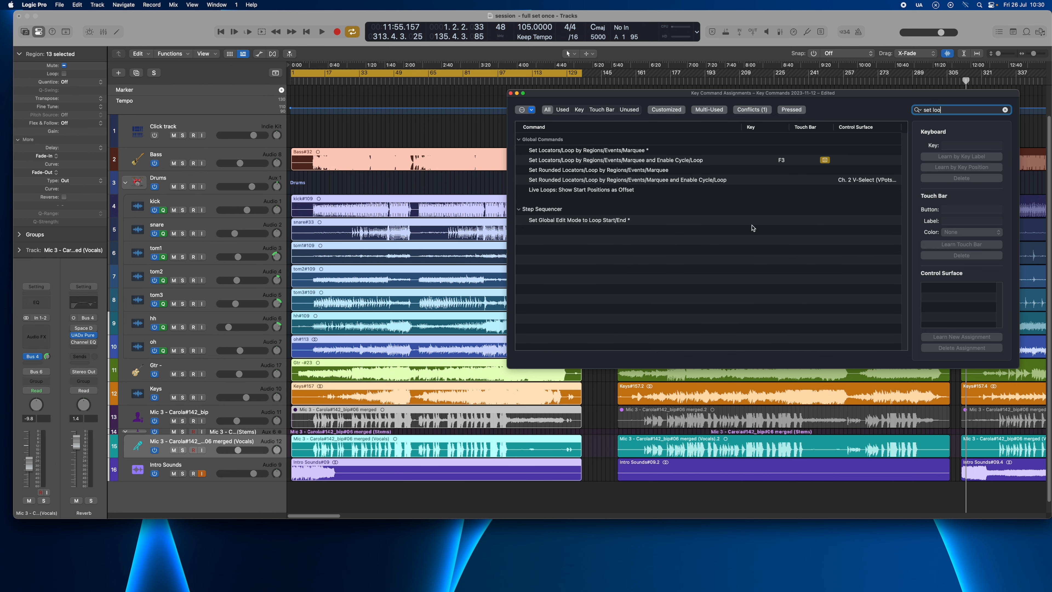
{"action": "left_click", "coordinate": [537, 162]}
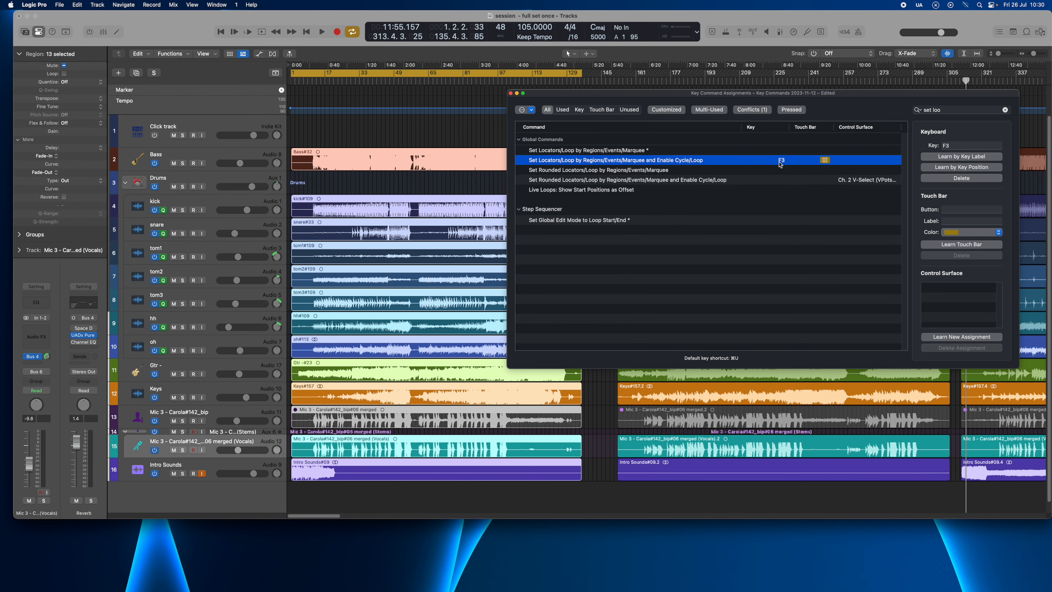
{"action": "left_click", "coordinate": [511, 93]}
Step: Try setting the cycle range to the second song's bass region shortened to about bar 263, and undo the shortening
{"action": "left_click", "coordinate": [699, 161]}
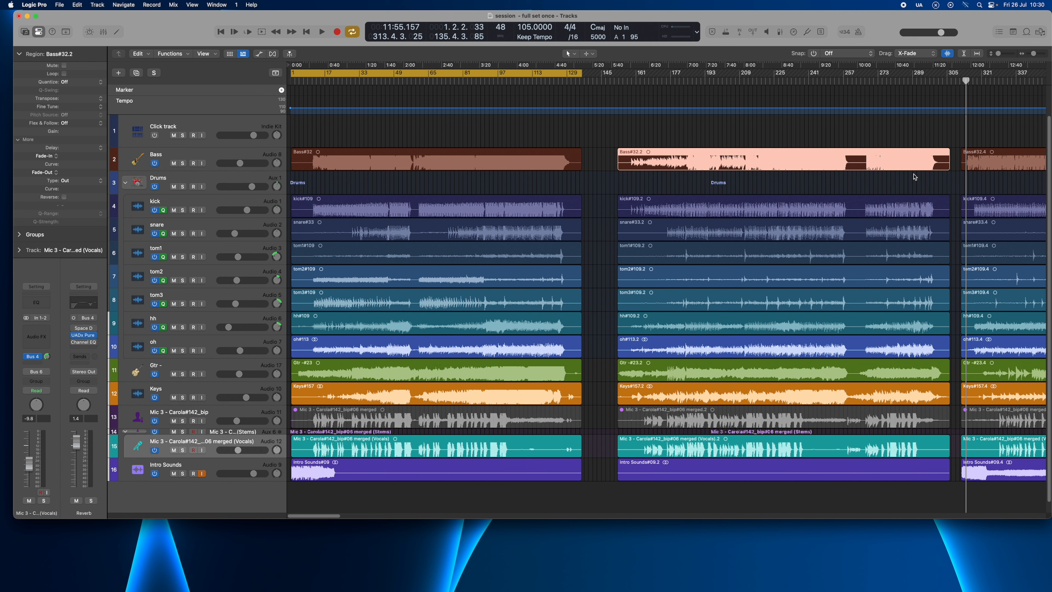
{"action": "left_click_drag", "start_coordinate": [949, 165], "coordinate": [857, 170]}
{"action": "key", "text": "super+u"}
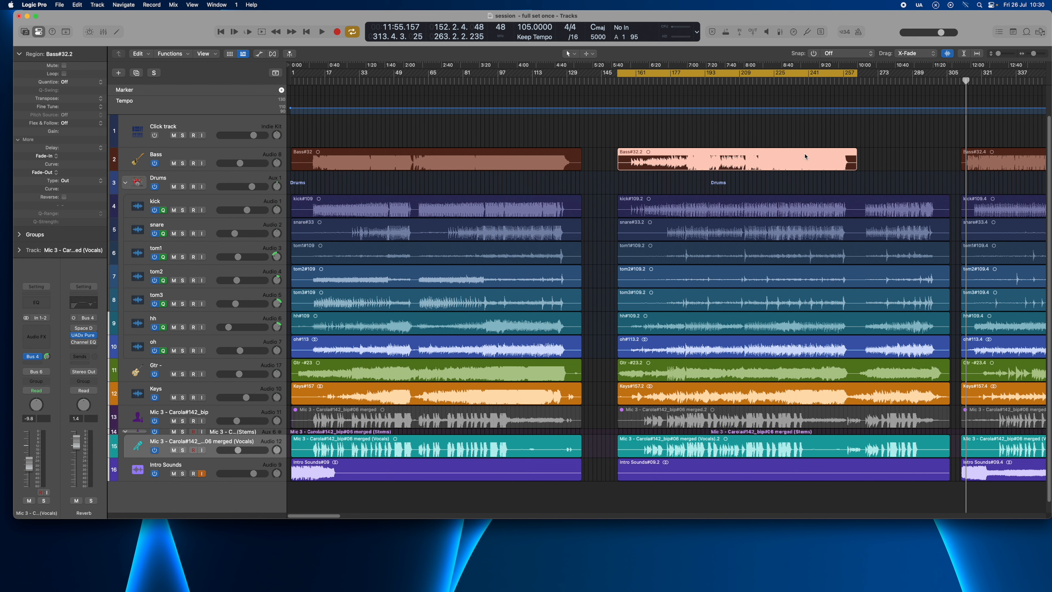
{"action": "key", "text": "super+z"}
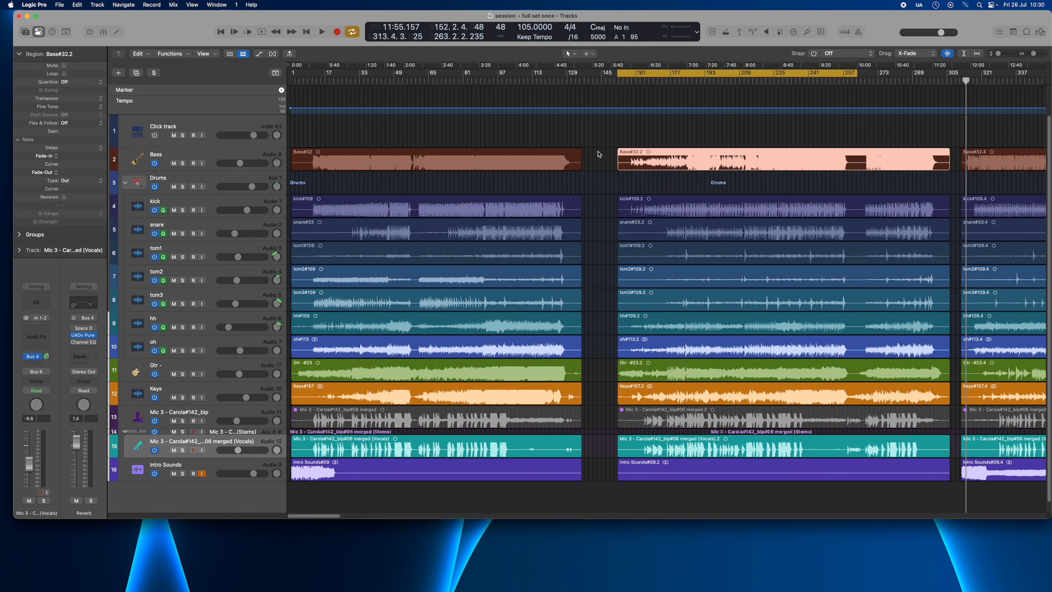
Step: Select all regions of the second song and set the cycle range around them
{"action": "left_click_drag", "start_coordinate": [598, 154], "coordinate": [695, 481]}
{"action": "key", "text": "super+u"}
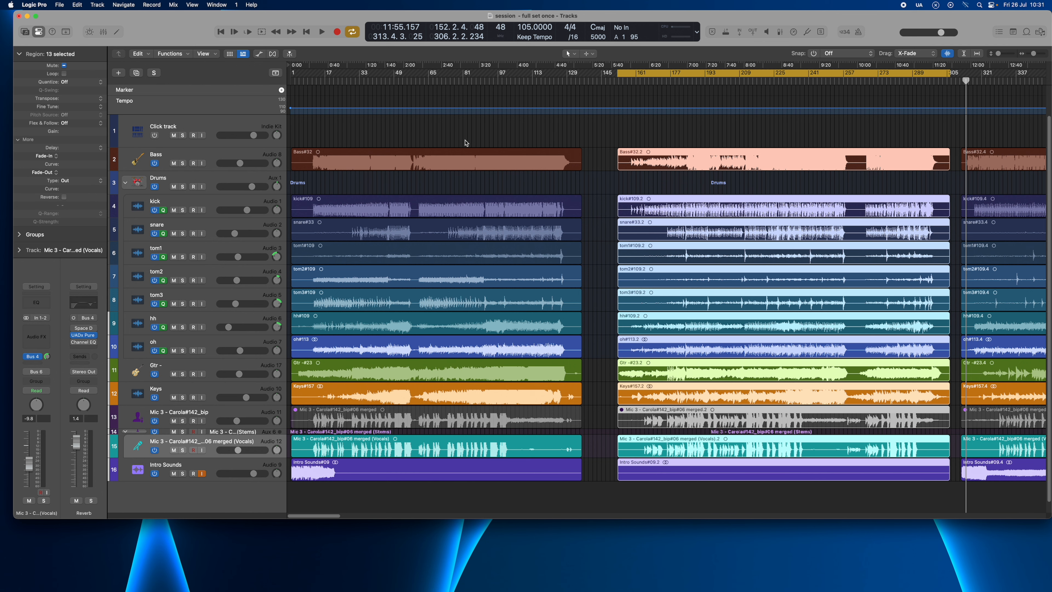
Step: Set the cycle range to the first song's regions and create a marker from it named "Star on You"
{"action": "left_click_drag", "start_coordinate": [465, 142], "coordinate": [473, 480]}
{"action": "key", "text": "super+u"}
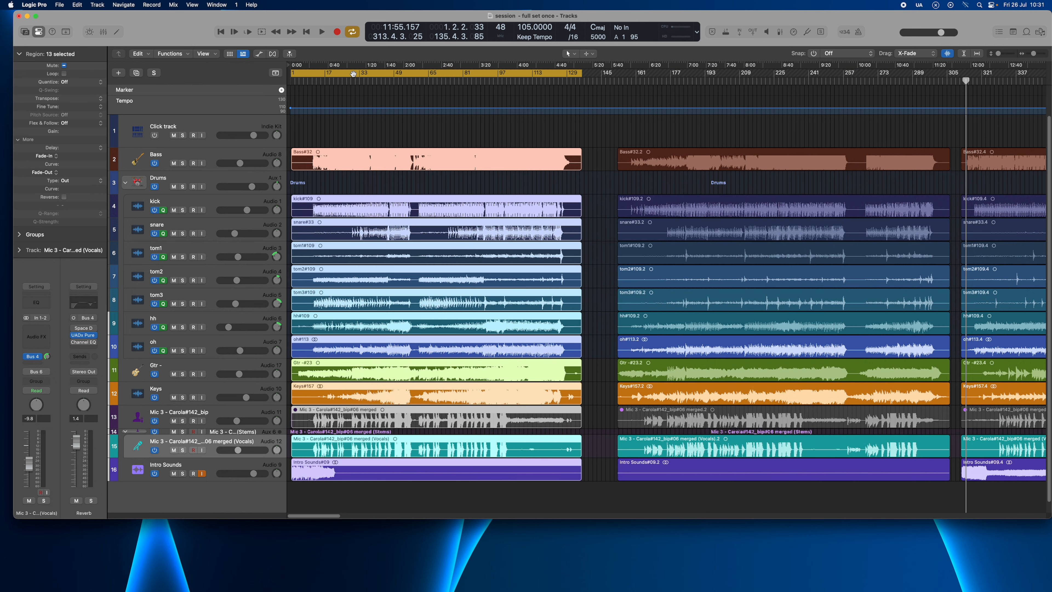
{"action": "left_click_drag", "start_coordinate": [354, 73], "coordinate": [354, 88]}
{"action": "double_click", "coordinate": [353, 90]}
{"action": "type", "text": "St"}
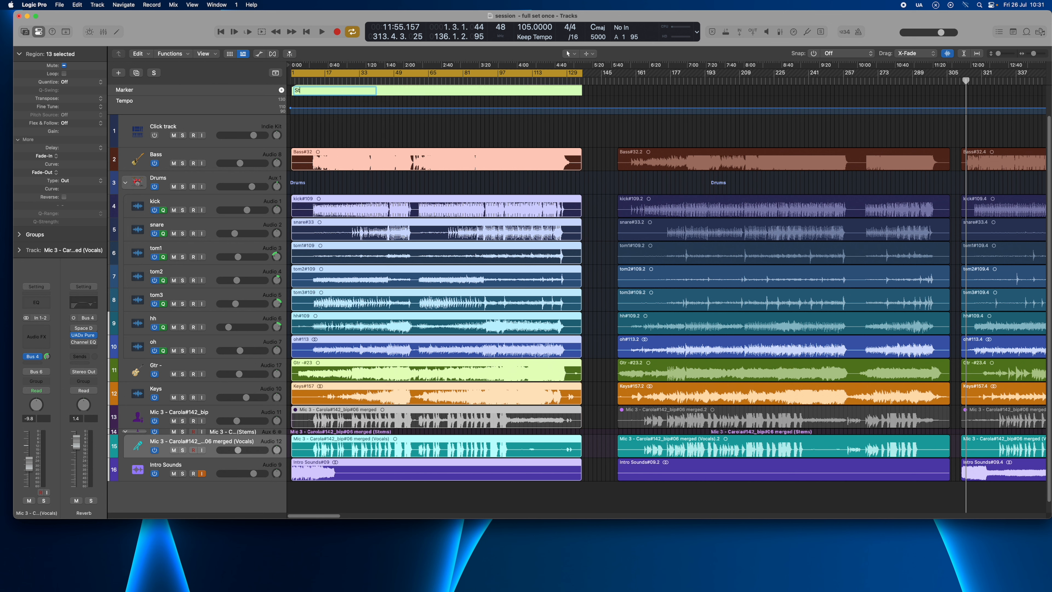
{"action": "type", "text": "ar on You"}
{"action": "key", "text": "Escape"}
{"action": "scroll", "coordinate": [325, 94], "scroll_direction": "right", "scroll_amount": 1}
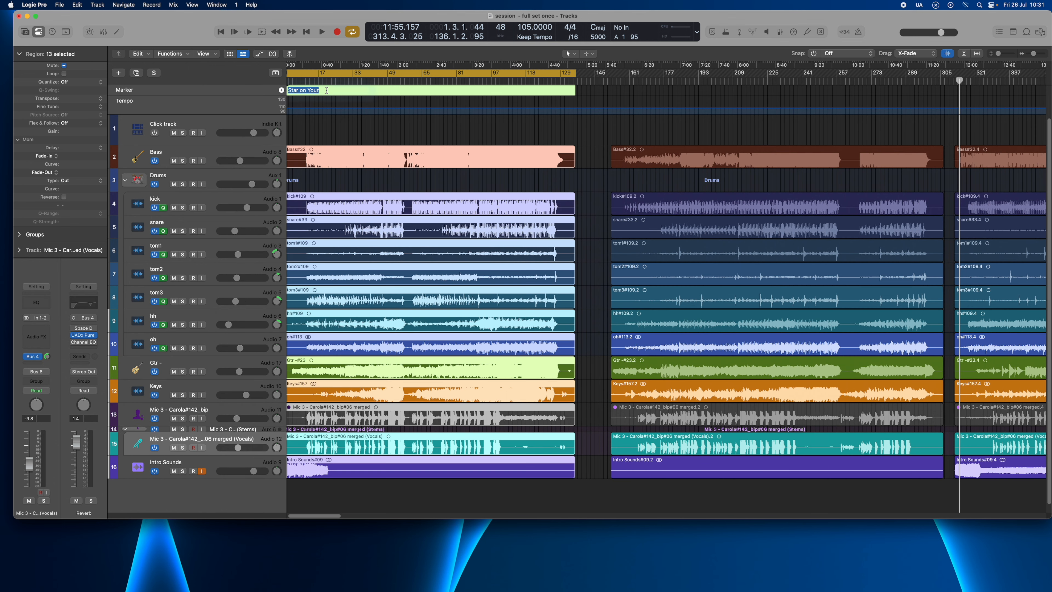
{"action": "double_click", "coordinate": [325, 92]}
{"action": "key", "text": "Return"}
Step: Identify the second song by ear, set the cycle range to its regions, and create a marker from it named "Mirror"
{"action": "left_click", "coordinate": [655, 80]}
{"action": "key", "text": "space"}
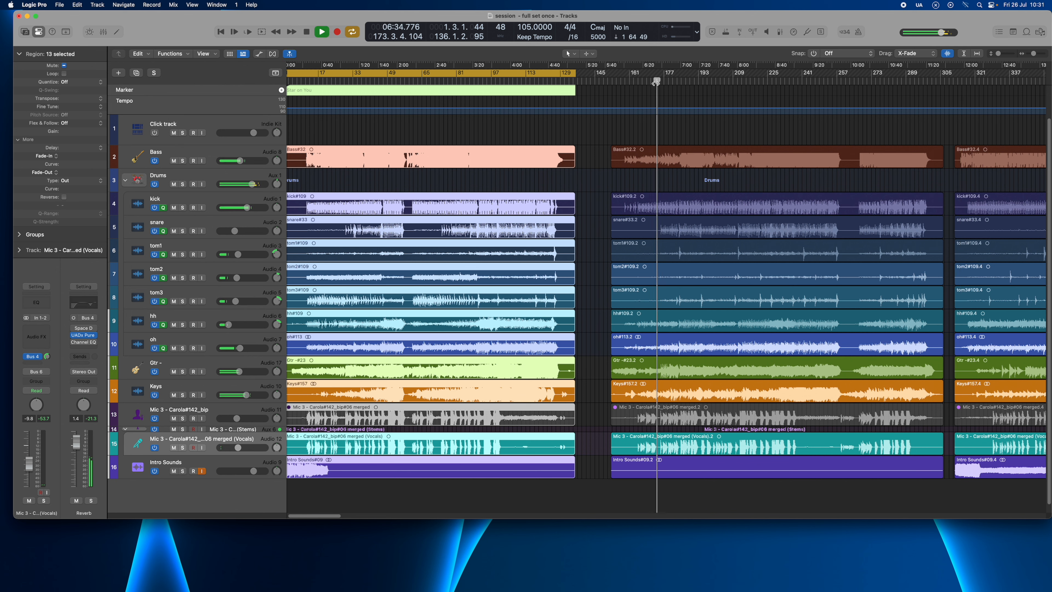
{"action": "key", "text": "space"}
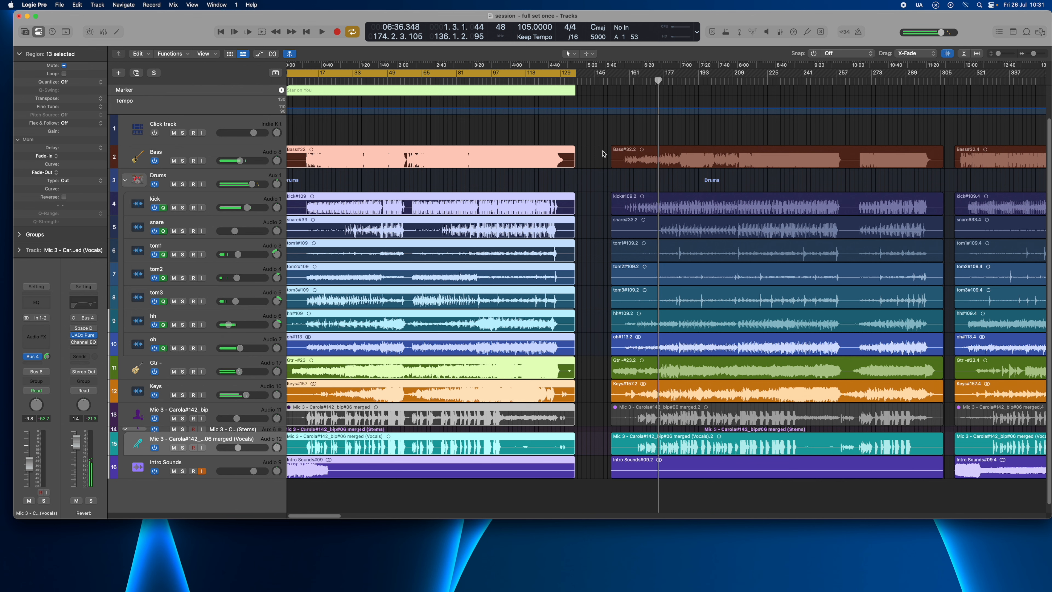
{"action": "left_click_drag", "start_coordinate": [602, 152], "coordinate": [694, 475]}
{"action": "key", "text": "super+u"}
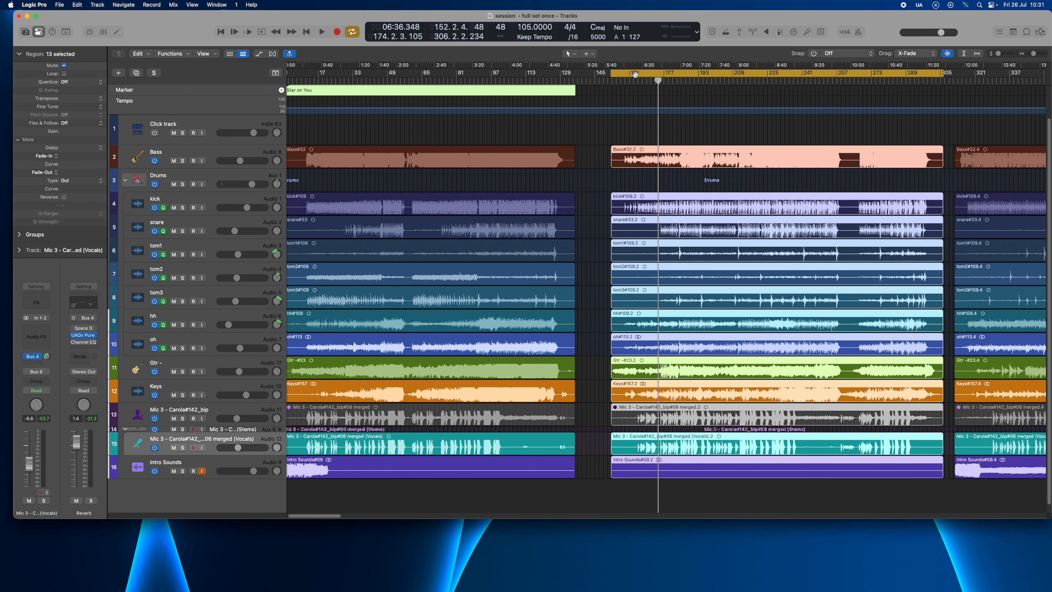
{"action": "left_click_drag", "start_coordinate": [636, 74], "coordinate": [636, 89]}
{"action": "type", "text": "Mirror"}
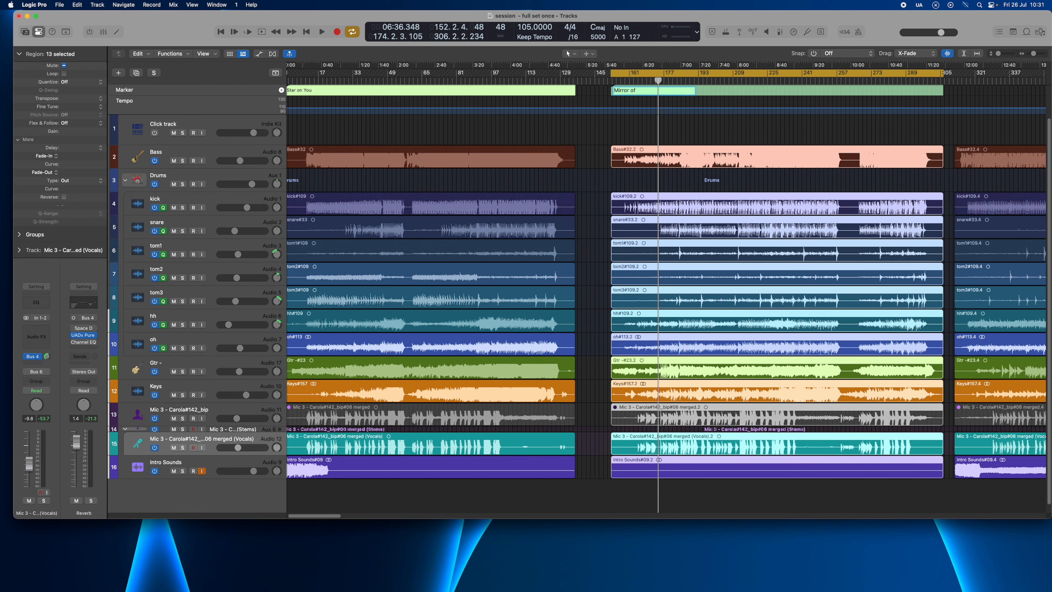
{"action": "key", "text": "Return"}
{"action": "scroll", "coordinate": [667, 287], "scroll_direction": "right", "scroll_amount": 1}
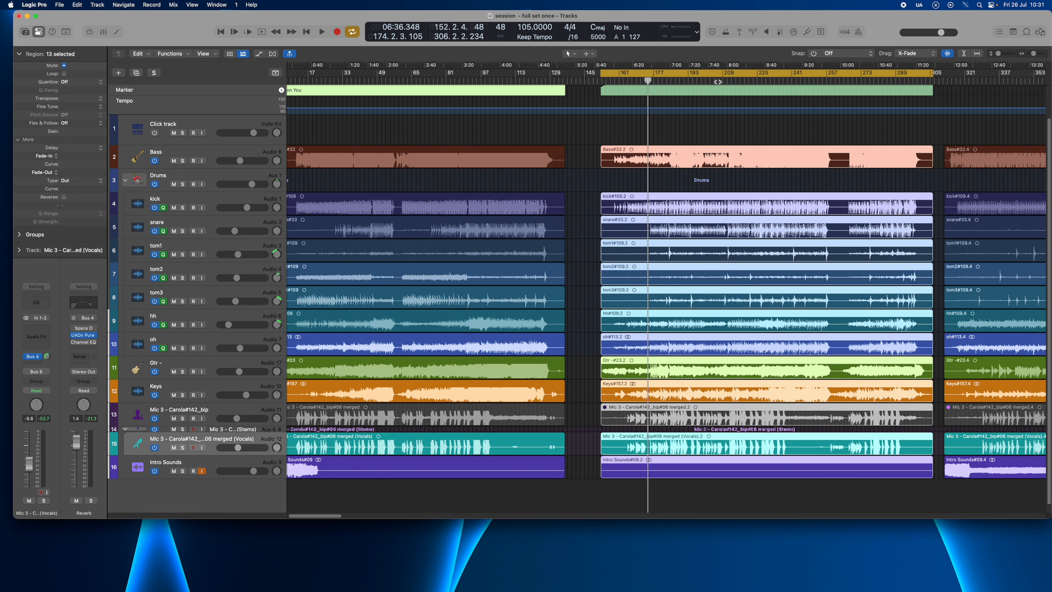
Step: Turn off cycling and play the second song from about bar 220 while examining the third song's regions
{"action": "left_click", "coordinate": [746, 75]}
{"action": "left_click", "coordinate": [746, 81]}
{"action": "key", "text": "space"}
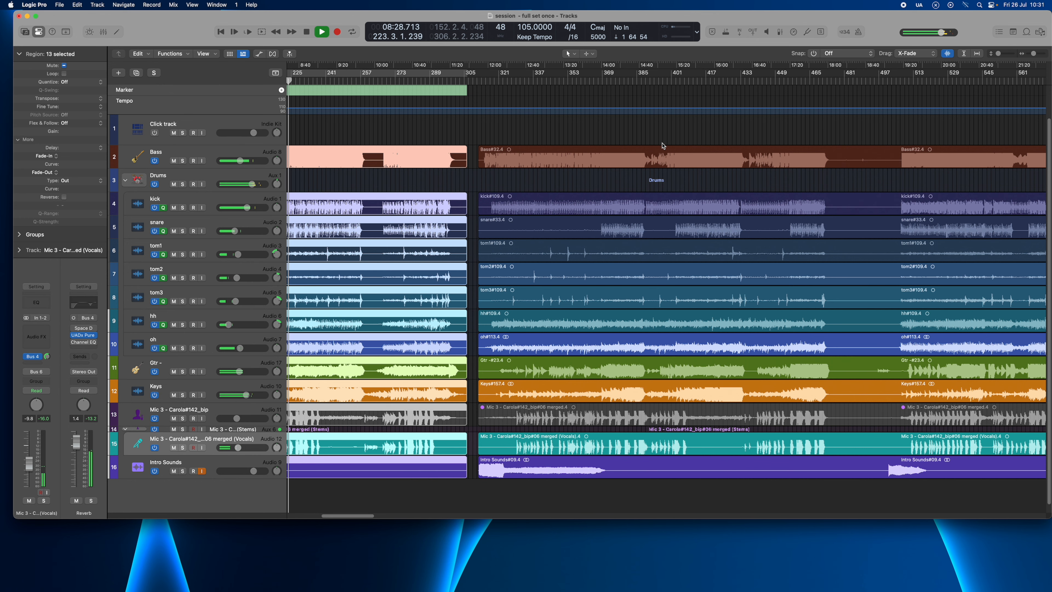
{"action": "key", "text": "space"}
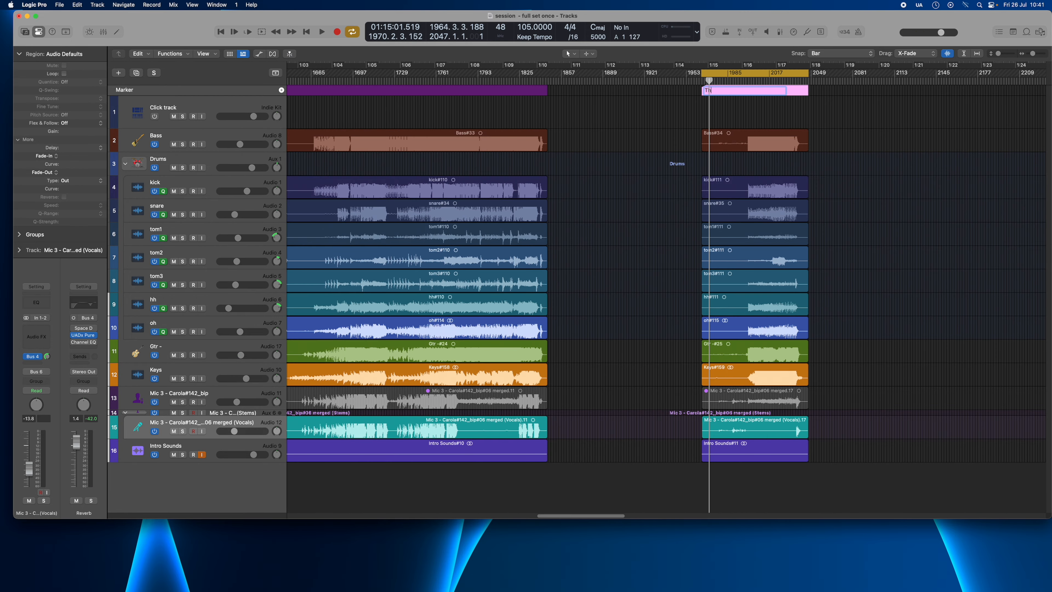
Step: Name the marker of the last song "This garden"
{"action": "type", "text": "n"}
{"action": "key", "text": "Return"}
Step: Review the song markers and separated song sections across the arrangement, back to its beginning
{"action": "scroll", "coordinate": [641, 164], "scroll_direction": "left", "scroll_amount": 16}
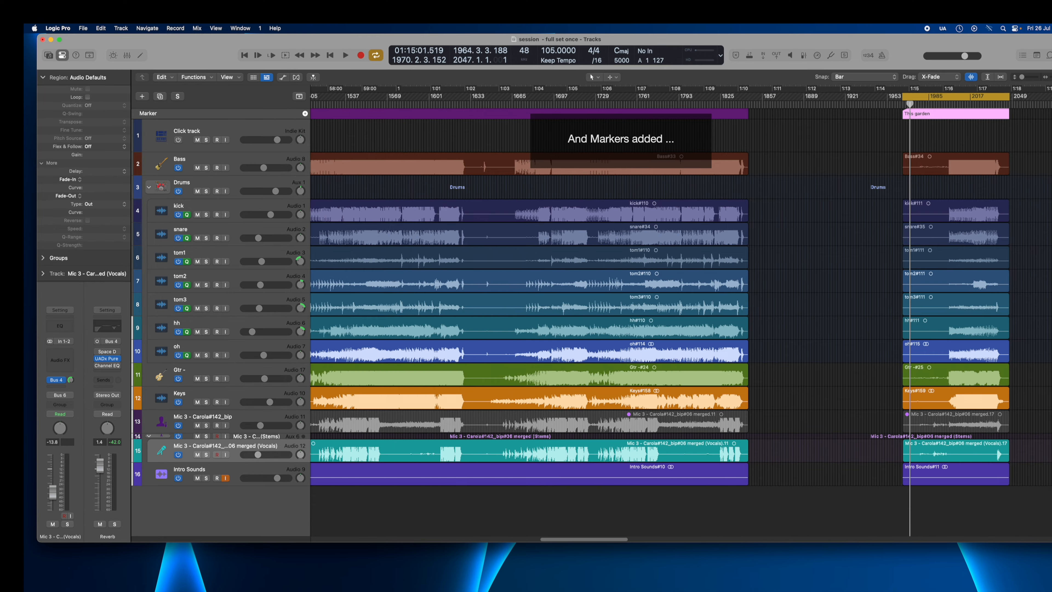
{"action": "scroll", "coordinate": [665, 187], "scroll_direction": "left", "scroll_amount": 2}
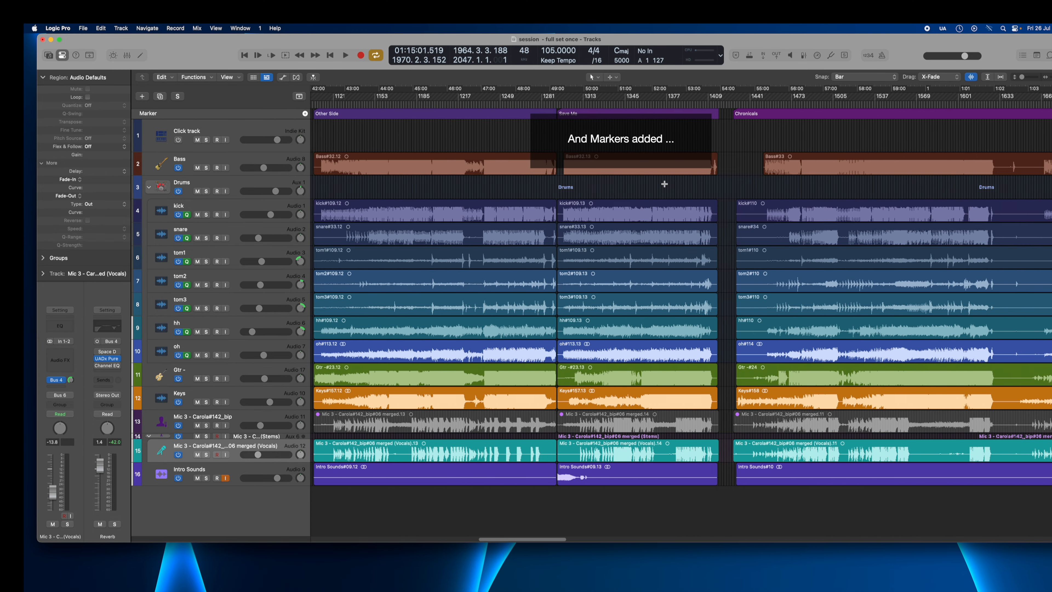
{"action": "key", "text": "super+Left"}
{"action": "key", "text": "super+Left"}
{"action": "key", "text": "super+Left"}
{"action": "key", "text": "super+Left"}
{"action": "key", "text": "super+Left"}
{"action": "scroll", "coordinate": [666, 187], "scroll_direction": "left", "scroll_amount": 6}
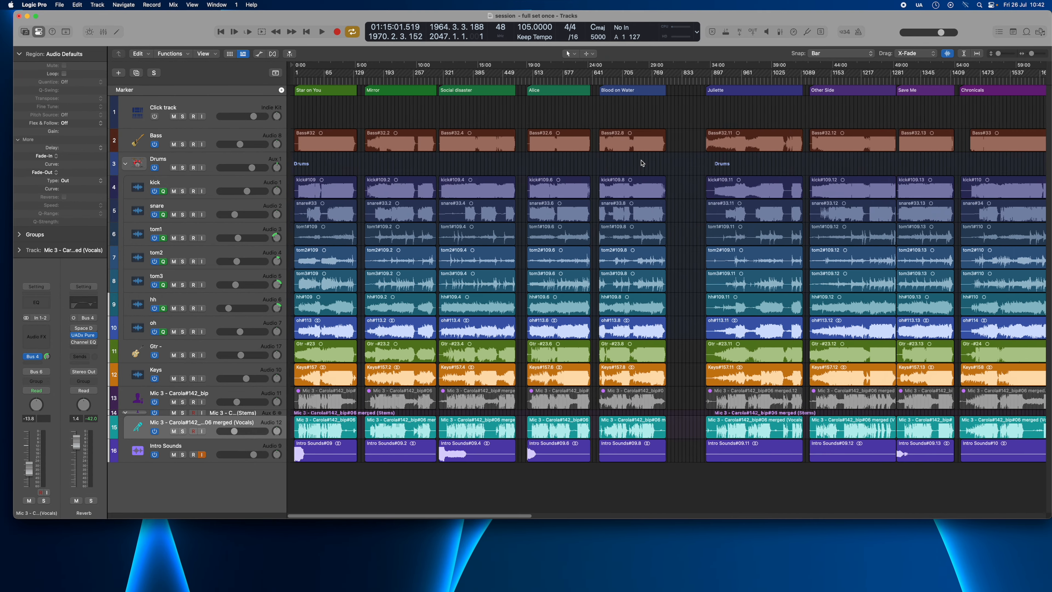
{"action": "scroll", "coordinate": [665, 187], "scroll_direction": "left", "scroll_amount": 2}
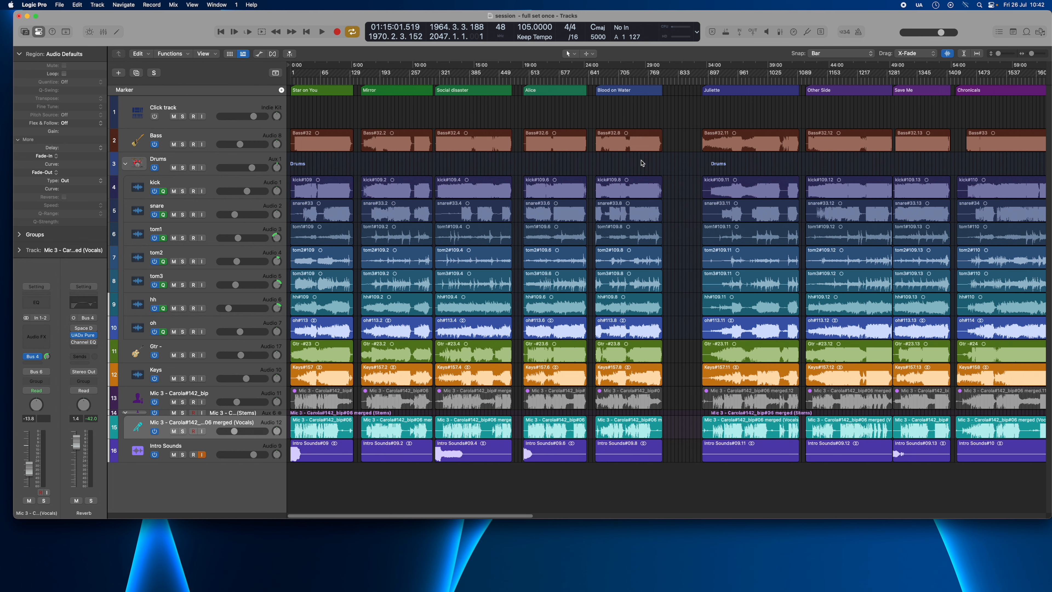
Step: Delete the silent Intro Sounds regions under the Mirror, Blood on Water, Juliette and Other Side markers
{"action": "left_click", "coordinate": [376, 450]}
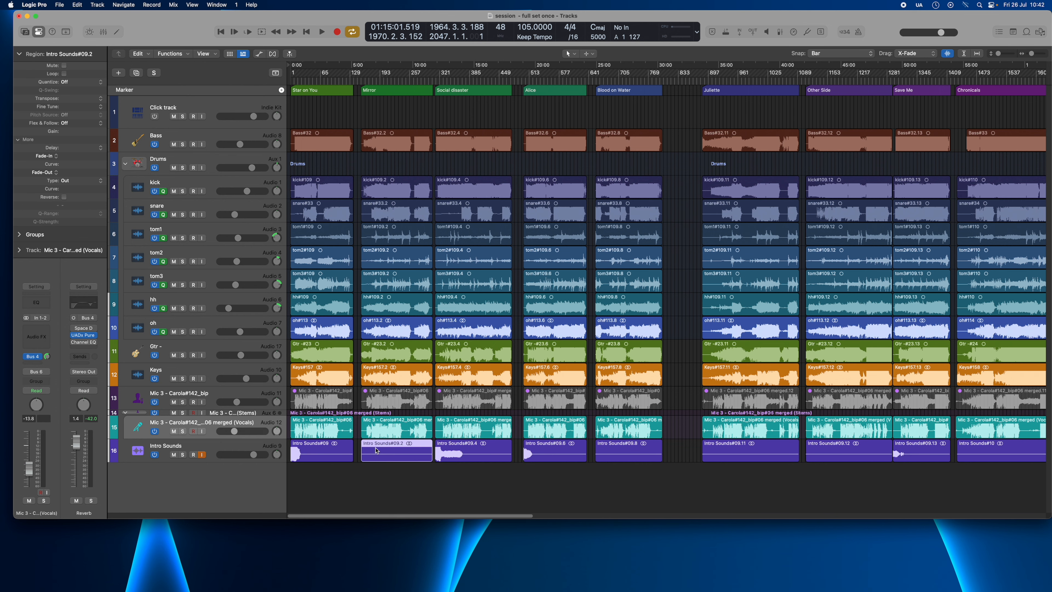
{"action": "key", "text": "Delete"}
{"action": "left_click", "coordinate": [643, 452]}
{"action": "key", "text": "Delete"}
{"action": "left_click", "coordinate": [752, 453]}
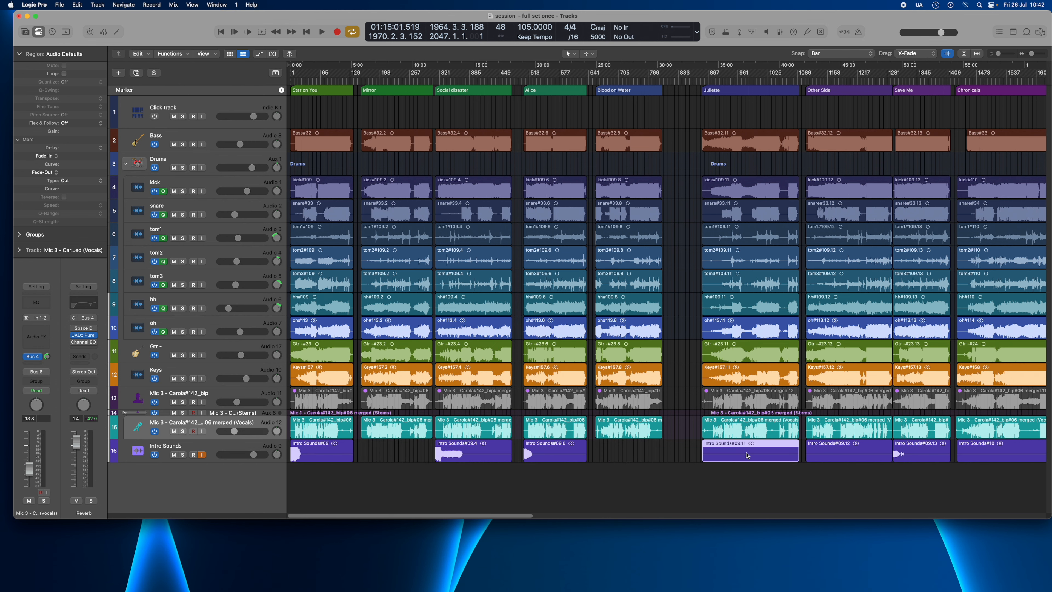
{"action": "key", "text": "Delete"}
{"action": "left_click", "coordinate": [849, 477]}
{"action": "key", "text": "Delete"}
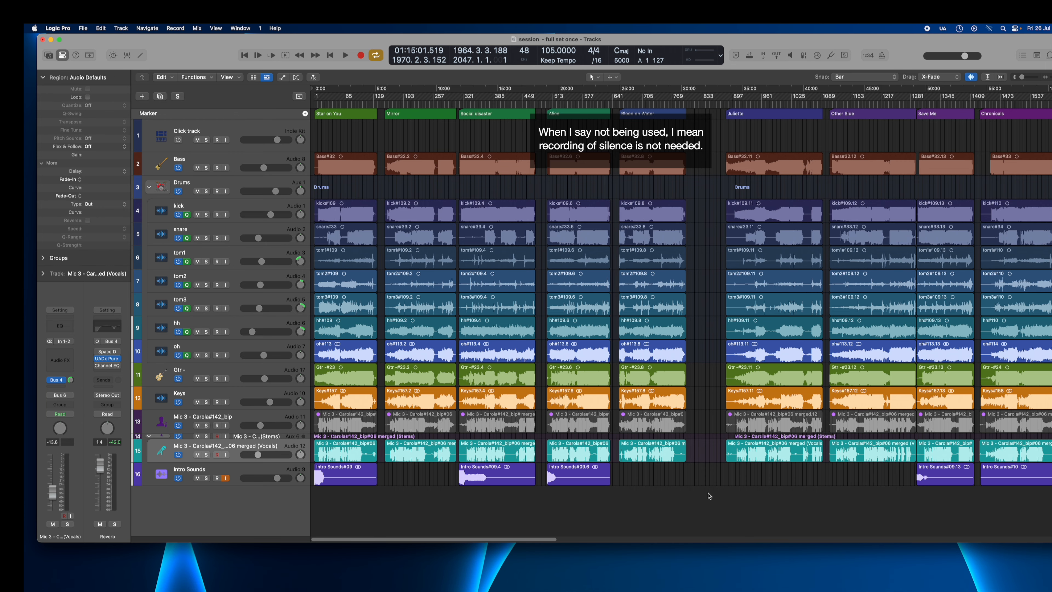
Step: Delete the silent Intro Sounds regions under Chronicals and This garden, and trim the remaining Intro Sounds regions to their audible parts
{"action": "scroll", "coordinate": [709, 495], "scroll_direction": "right", "scroll_amount": 5}
{"action": "left_click", "coordinate": [709, 476]}
{"action": "key", "text": "Delete"}
{"action": "left_click", "coordinate": [907, 477]}
{"action": "key", "text": "Delete"}
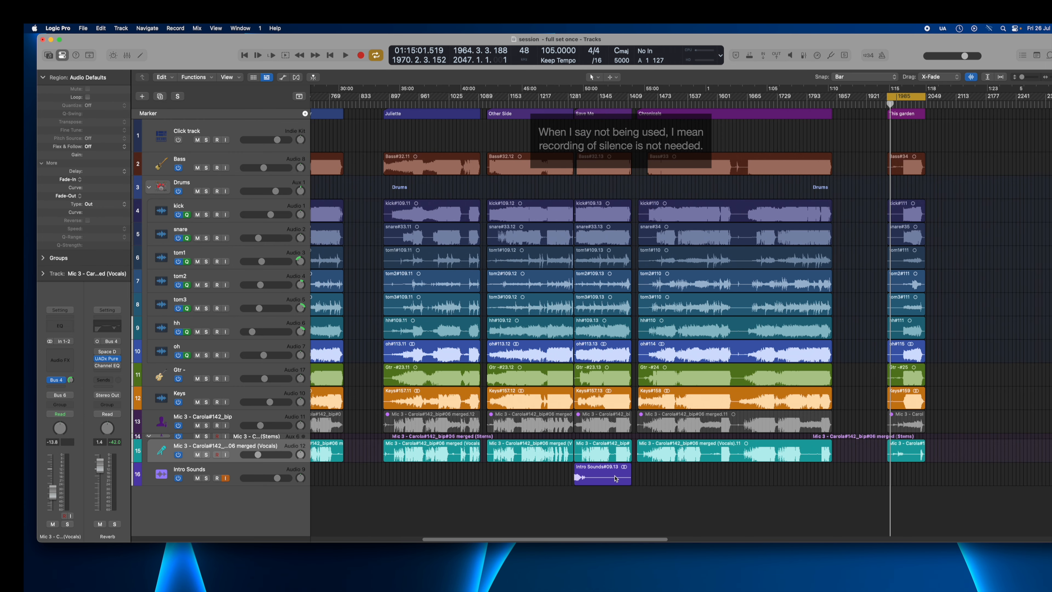
{"action": "left_click_drag", "start_coordinate": [605, 460], "coordinate": [537, 459]}
{"action": "scroll", "coordinate": [436, 462], "scroll_direction": "left", "scroll_amount": 15}
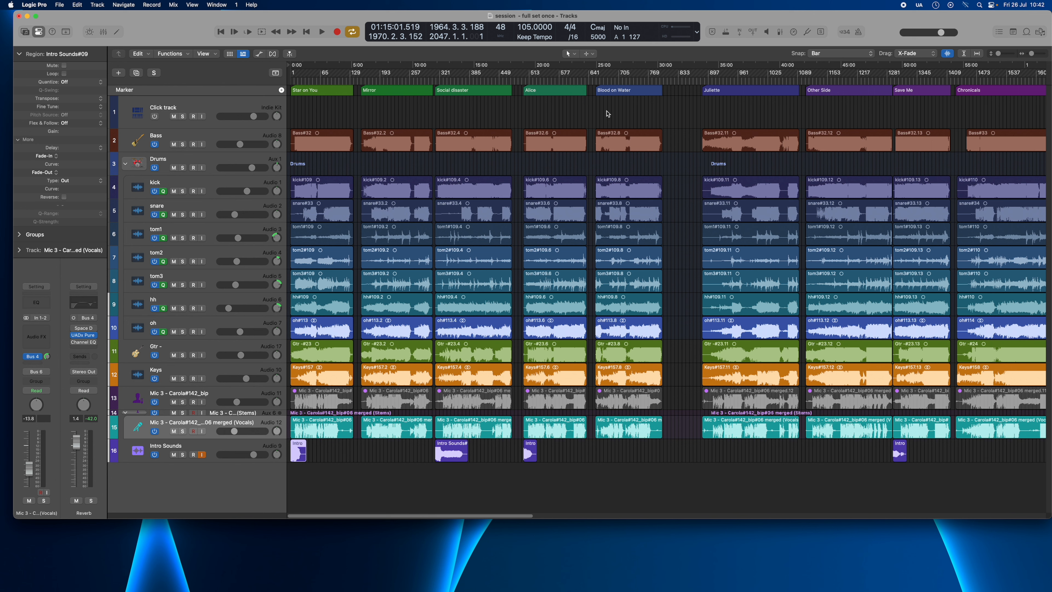
Step: Show the project's audio file list, select all unused regions and files in it, and delete them
{"action": "left_click", "coordinate": [1040, 32]}
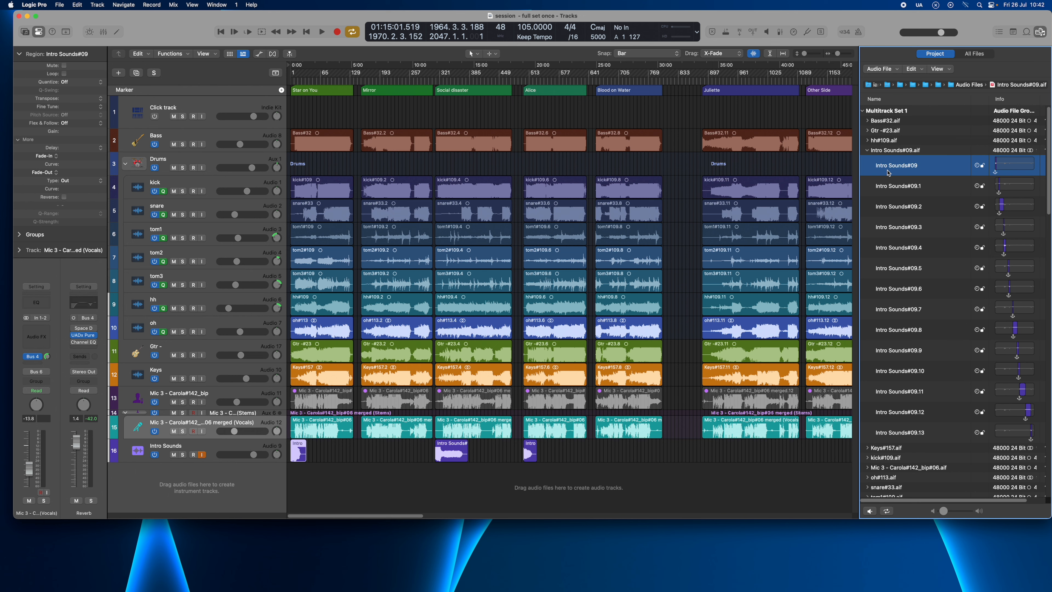
{"action": "key", "text": "super+z"}
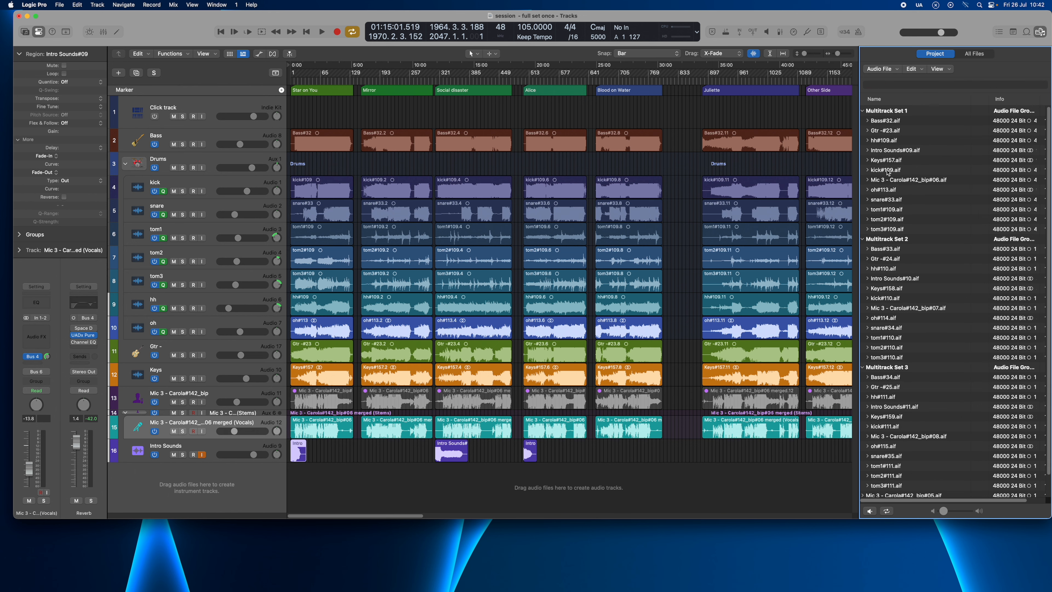
{"action": "left_click", "coordinate": [914, 69]}
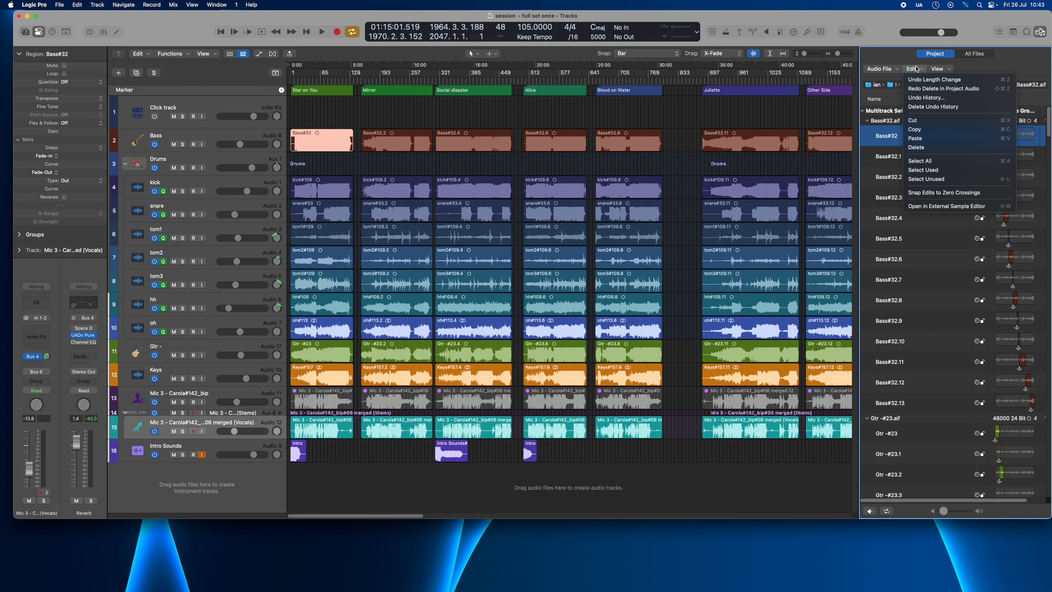
{"action": "left_click", "coordinate": [931, 182]}
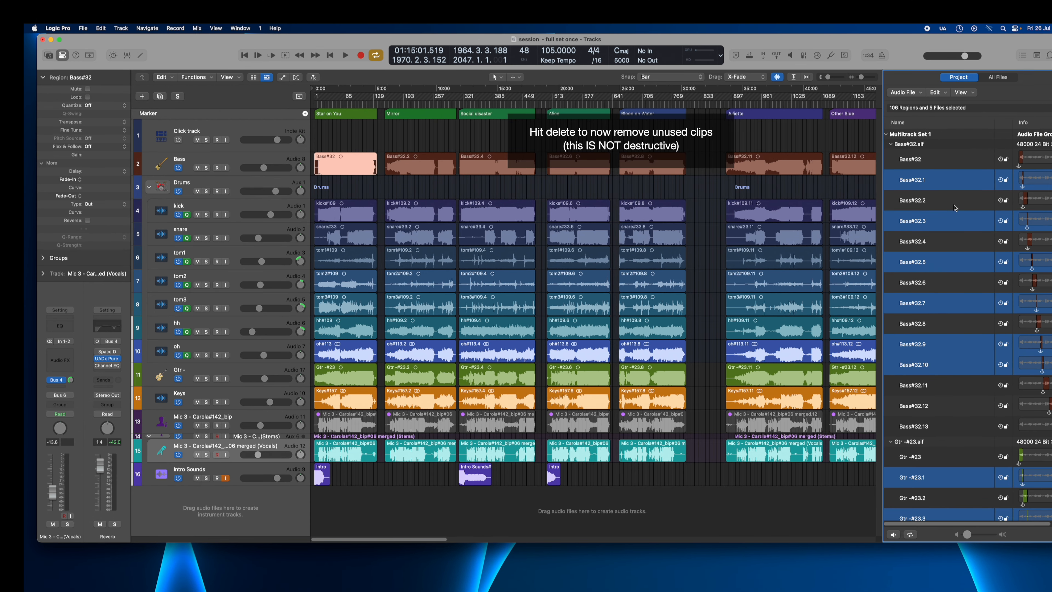
{"action": "key", "text": "Delete"}
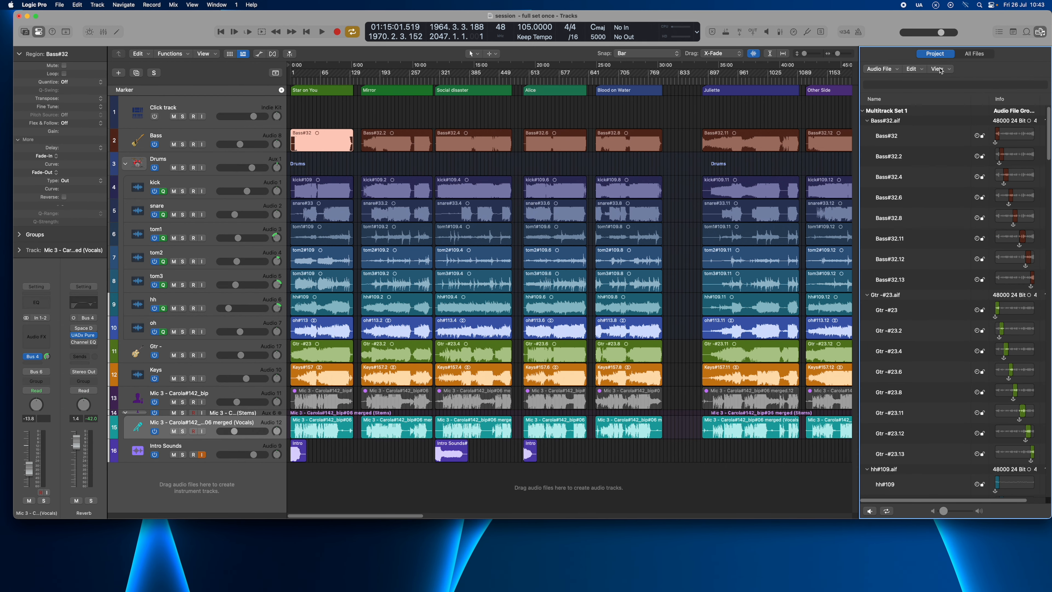
Step: Hide all regions in the project audio list and examine the region contained in Bass#34.aif
{"action": "left_click", "coordinate": [939, 69]}
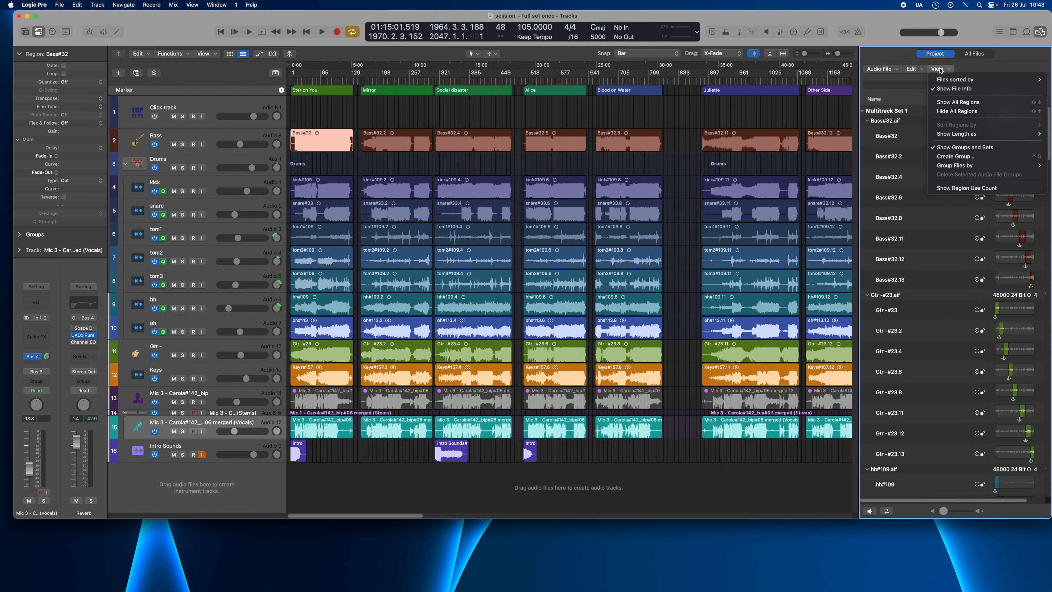
{"action": "left_click", "coordinate": [947, 112]}
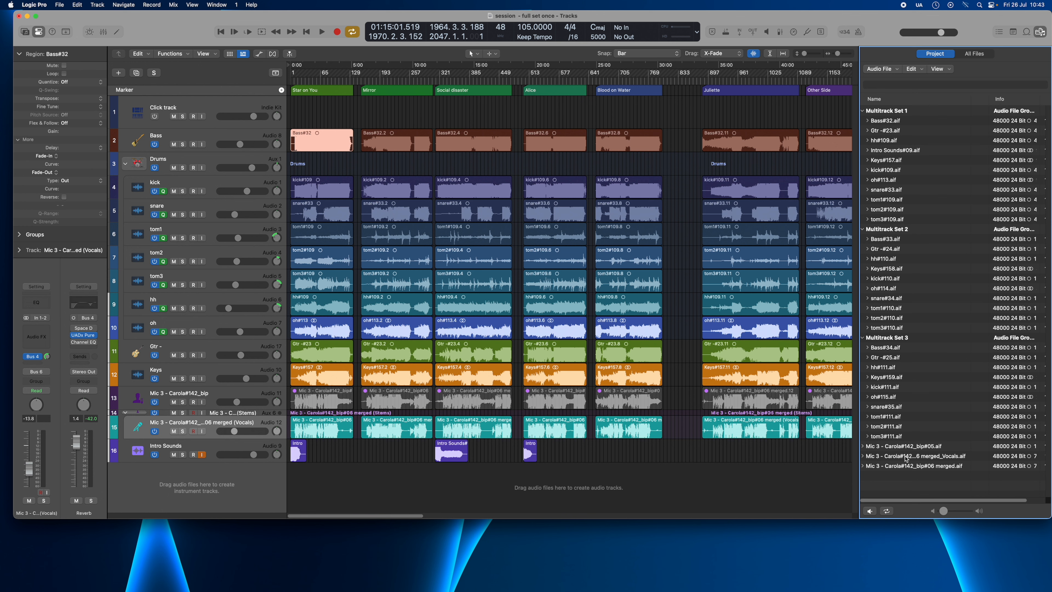
{"action": "left_click", "coordinate": [868, 348]}
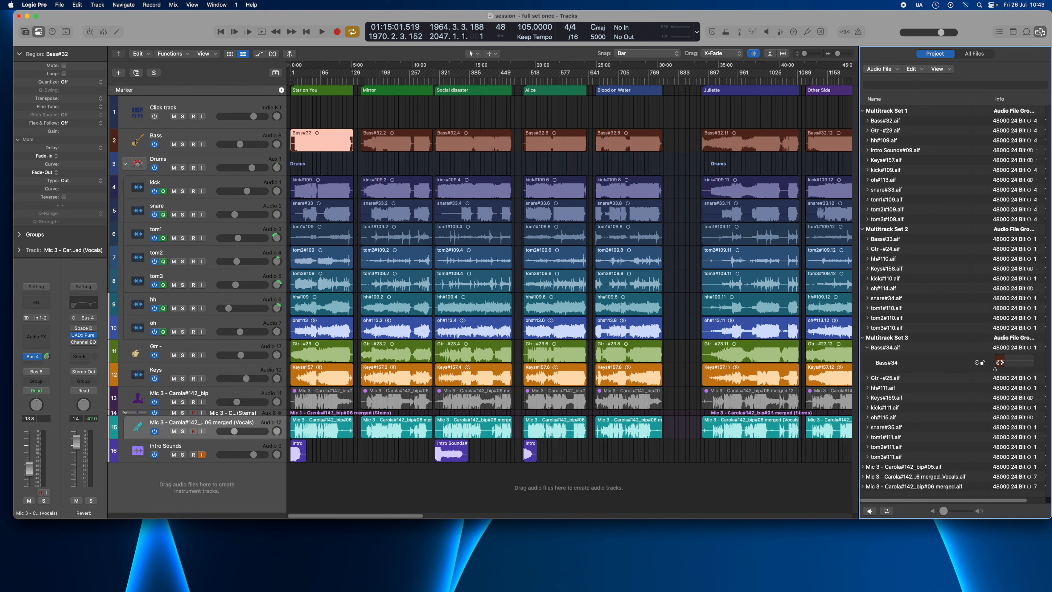
{"action": "left_click", "coordinate": [868, 348]}
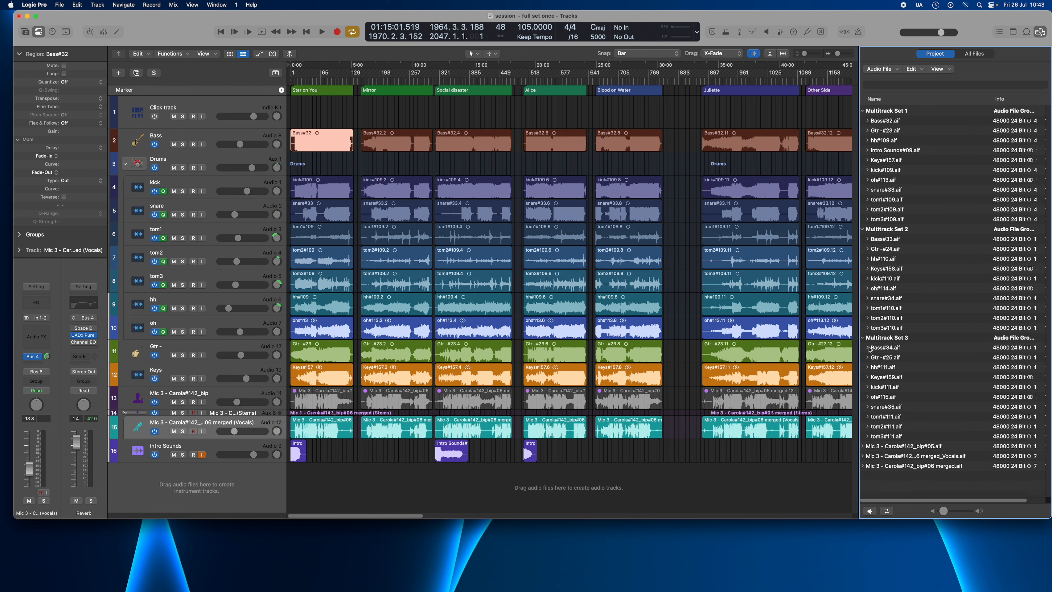
Step: Optimize all files in the project audio list, removing their unused samples with 1000 ms of additional preservation
{"action": "key", "text": "super+a"}
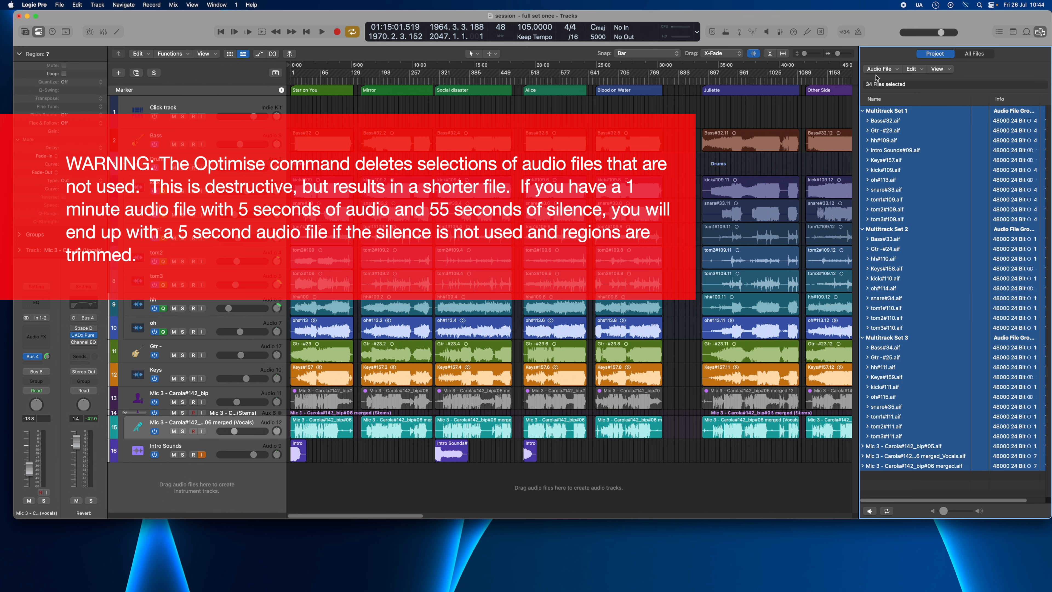
{"action": "left_click", "coordinate": [795, 101]}
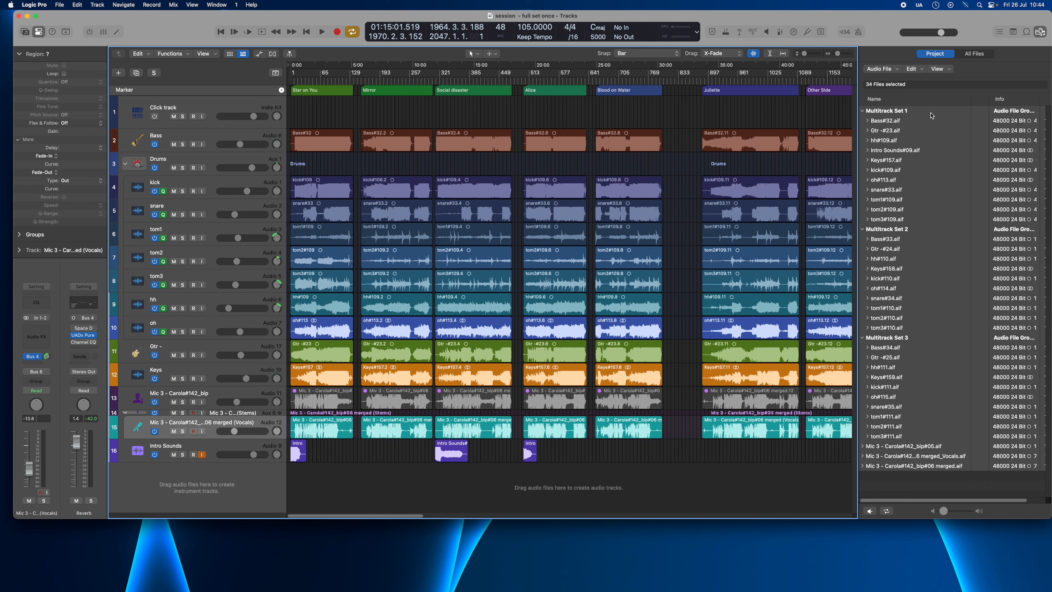
{"action": "right_click", "coordinate": [926, 129]}
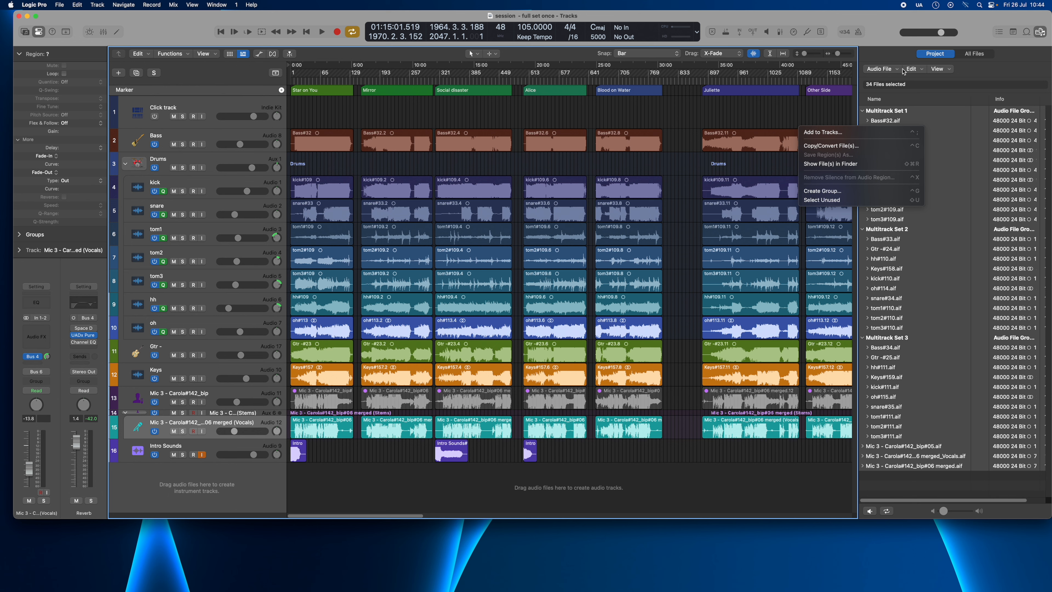
{"action": "left_click", "coordinate": [884, 70]}
{"action": "left_click", "coordinate": [885, 70]}
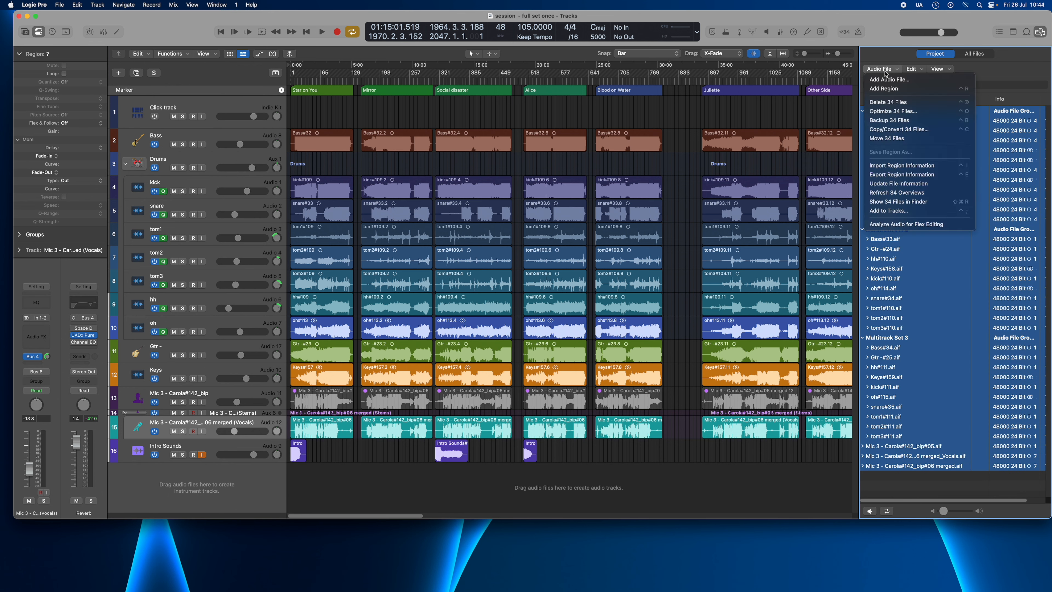
{"action": "left_click", "coordinate": [893, 112]}
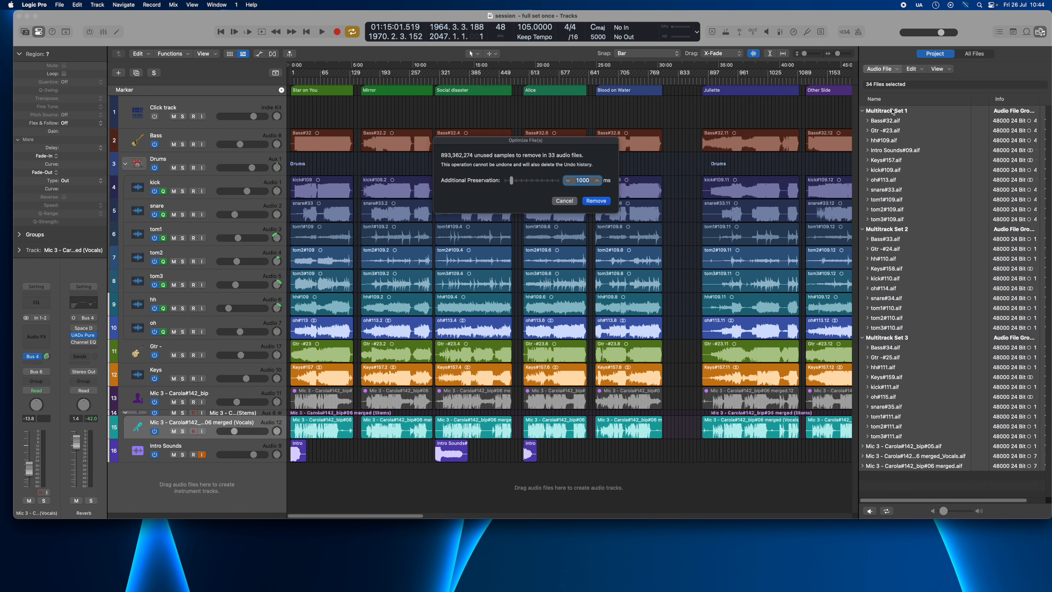
{"action": "left_click", "coordinate": [592, 203]}
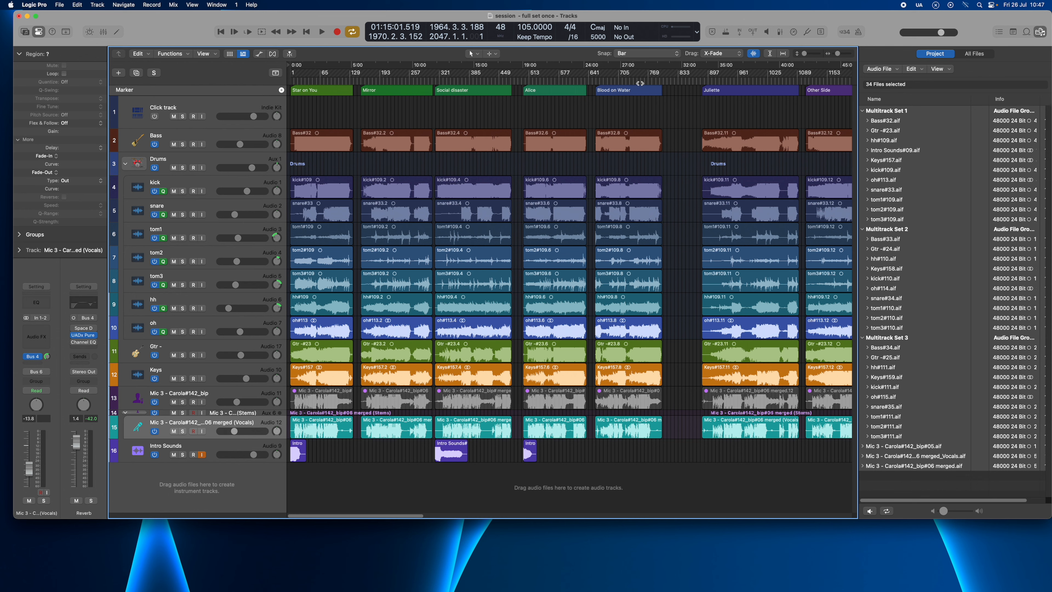
Step: Play spots in Blood on Water, Juliette, Other Side and Save Me to check that the tracks are in sync
{"action": "double_click", "coordinate": [636, 81]}
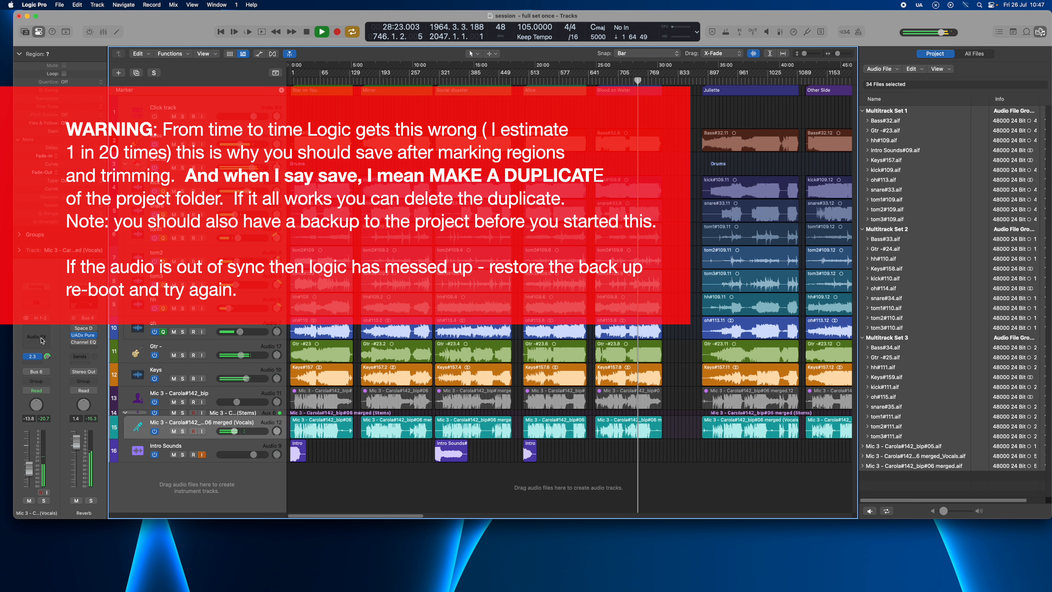
{"action": "left_click", "coordinate": [723, 80]}
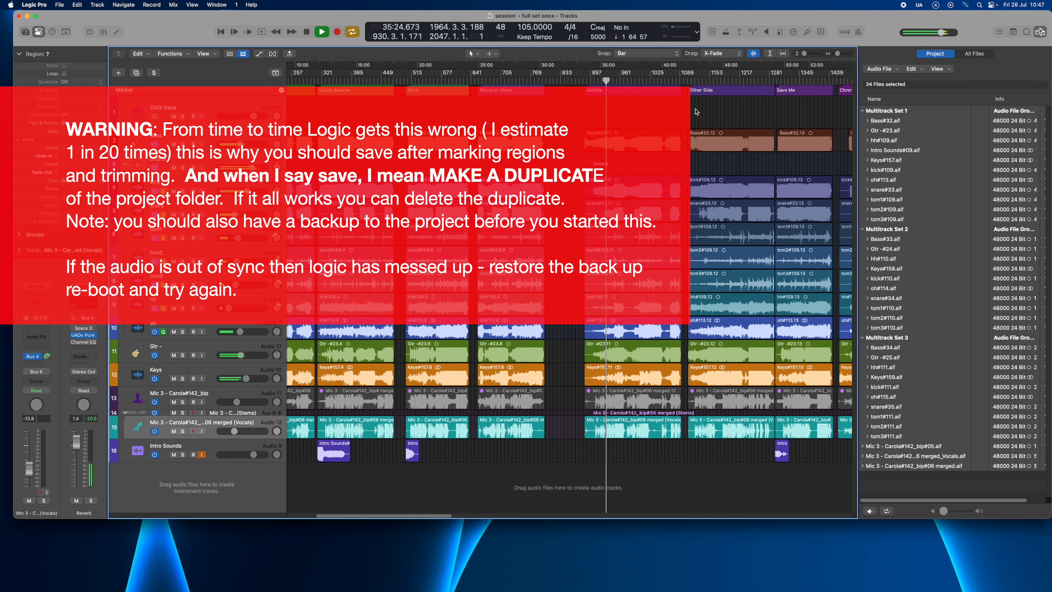
{"action": "left_click", "coordinate": [724, 82]}
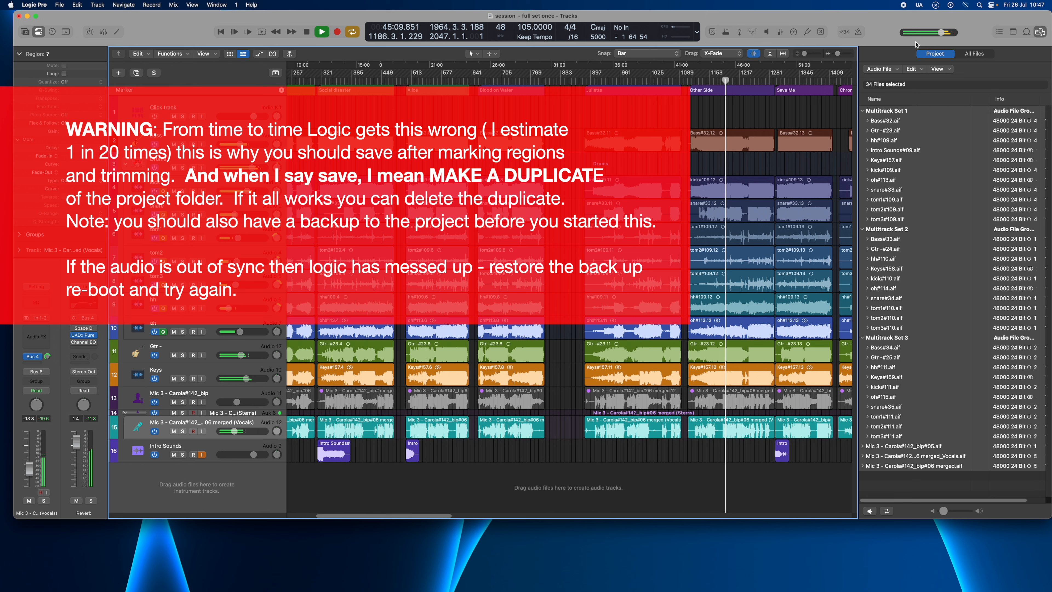
{"action": "left_click", "coordinate": [792, 81]}
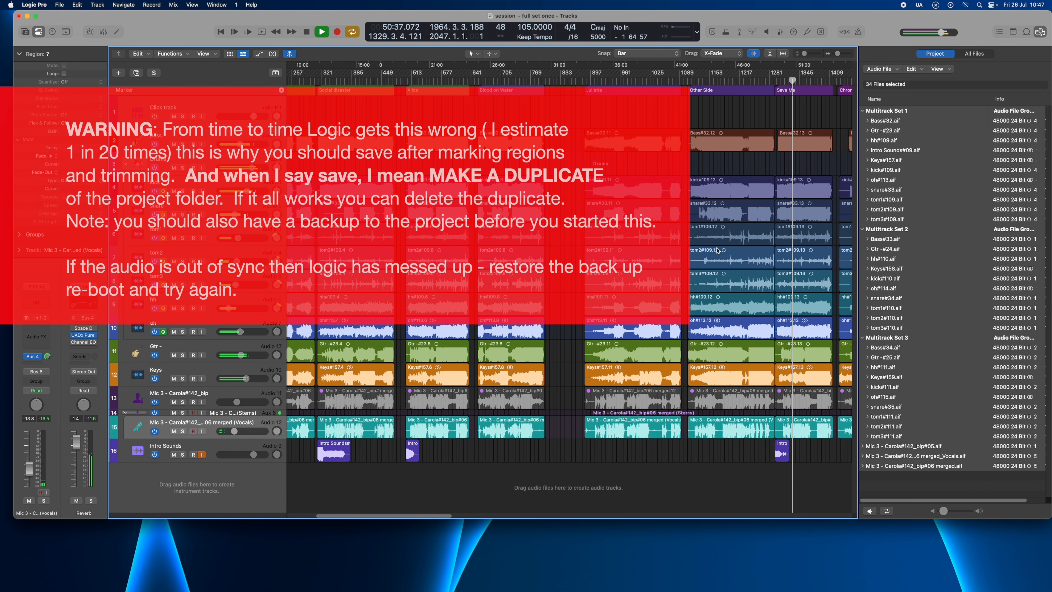
{"action": "key", "text": "space"}
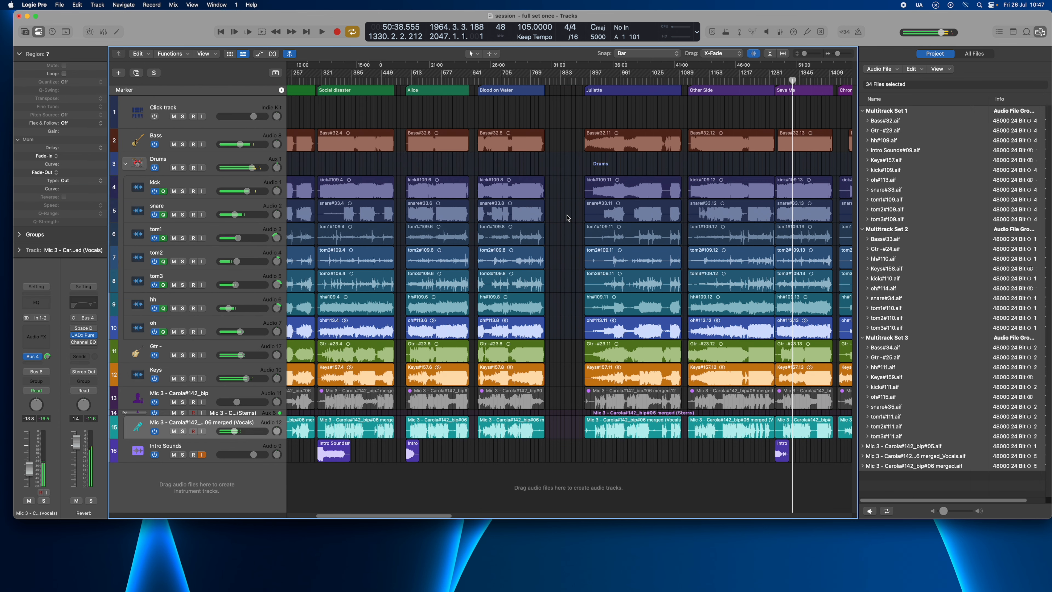
{"action": "left_click", "coordinate": [59, 4]}
{"action": "mouse_move", "coordinate": [72, 134]}
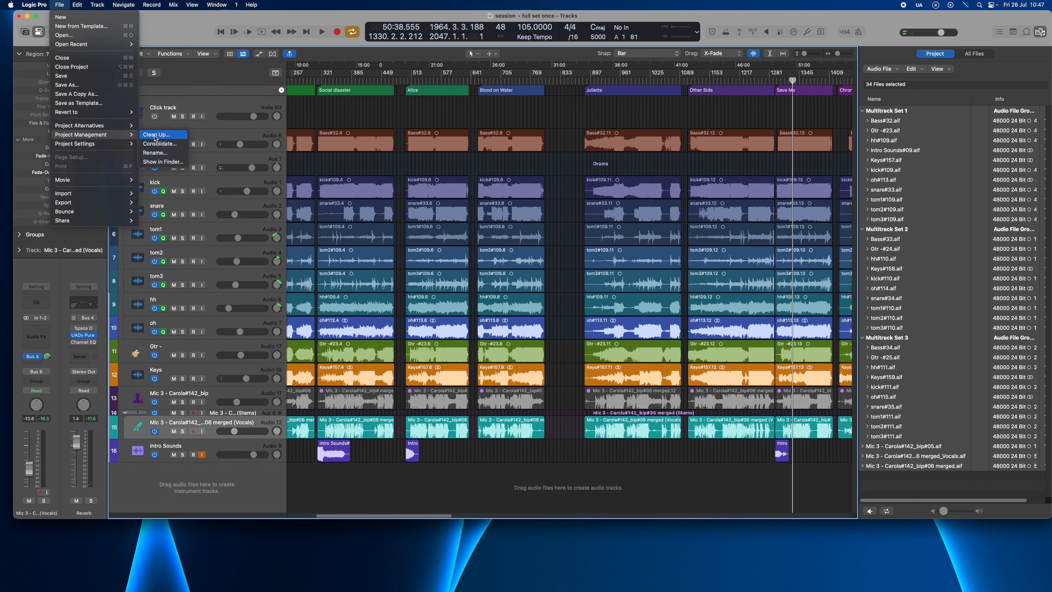
{"action": "left_click", "coordinate": [922, 139]}
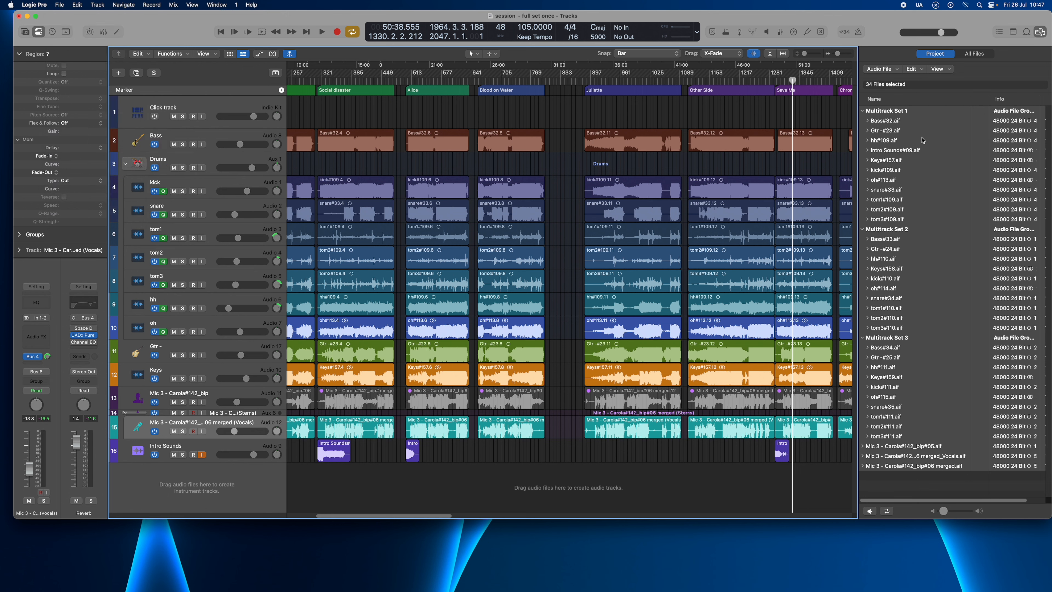
{"action": "left_click", "coordinate": [920, 132]}
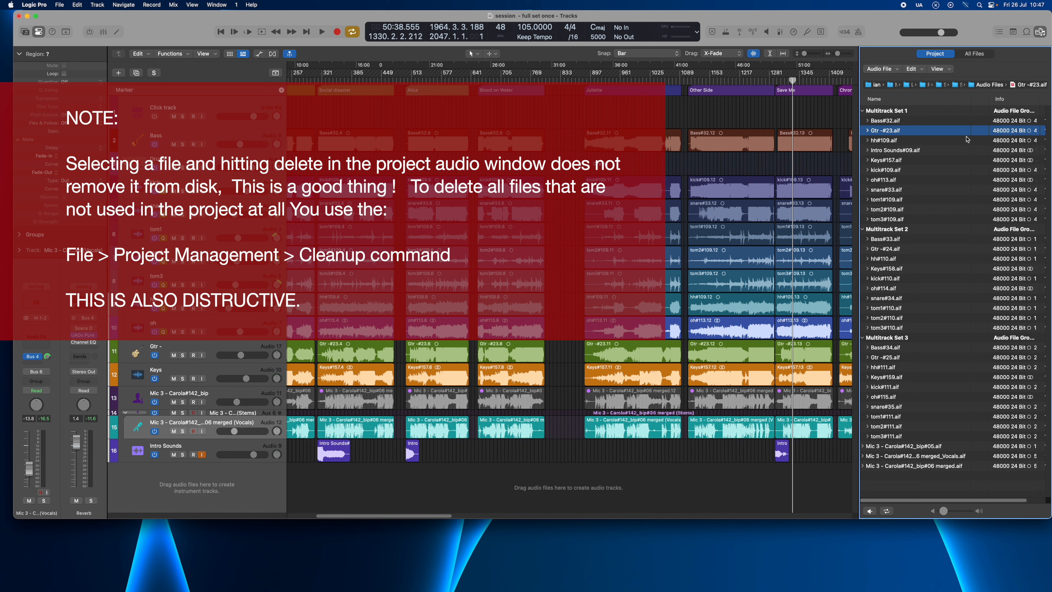
Step: Clean up the project, review the enlarged list of unused audio files, and delete all of them
{"action": "left_click", "coordinate": [59, 4]}
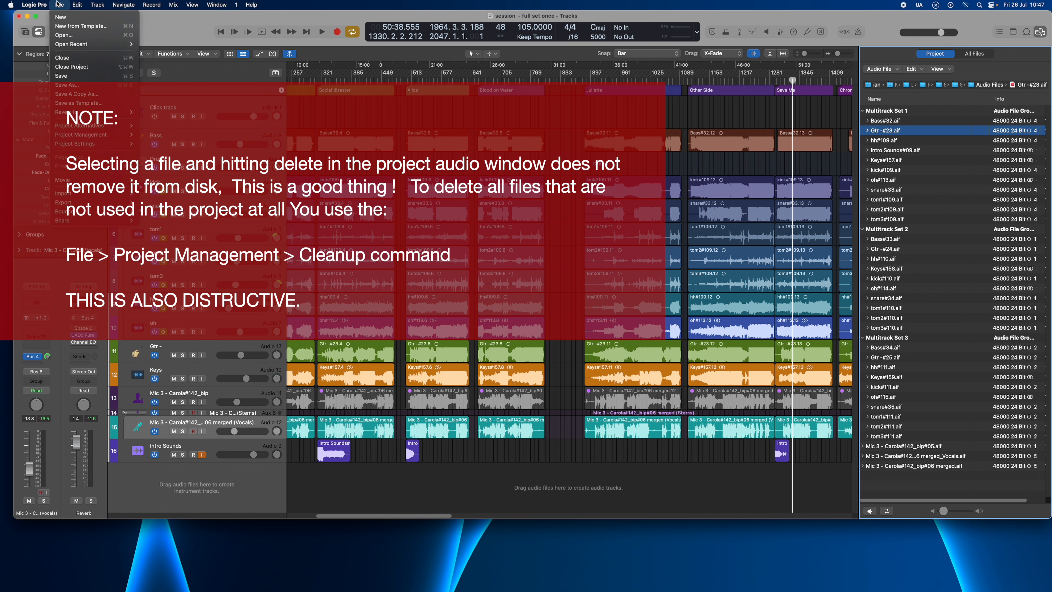
{"action": "mouse_move", "coordinate": [124, 135]}
{"action": "left_click", "coordinate": [159, 135]}
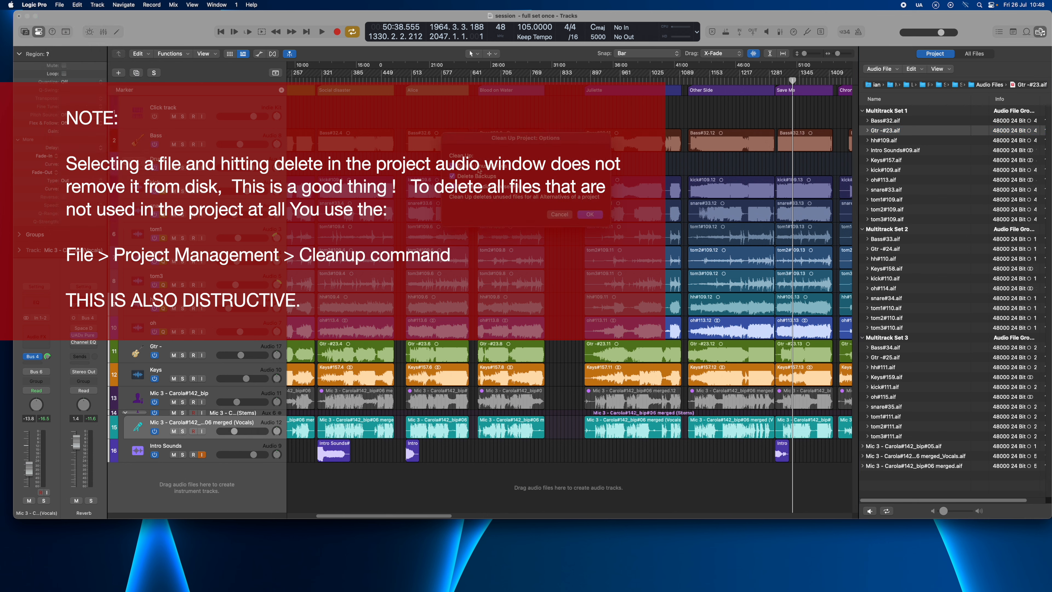
{"action": "left_click", "coordinate": [589, 214]}
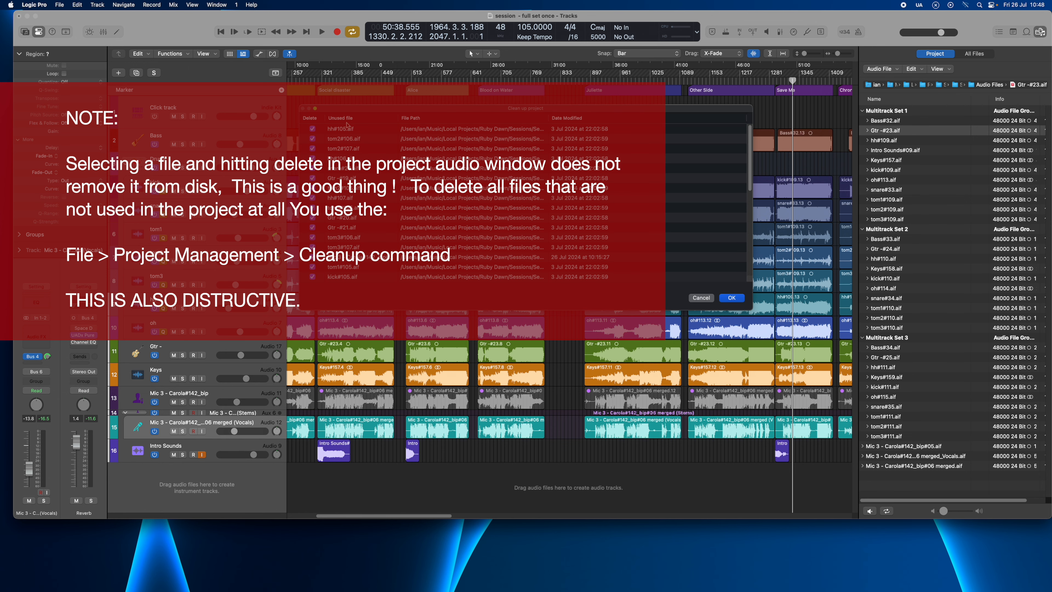
{"action": "scroll", "coordinate": [472, 199], "scroll_direction": "down", "scroll_amount": 5}
{"action": "scroll", "coordinate": [472, 203], "scroll_direction": "up", "scroll_amount": 10}
{"action": "left_click_drag", "start_coordinate": [588, 310], "coordinate": [589, 526]}
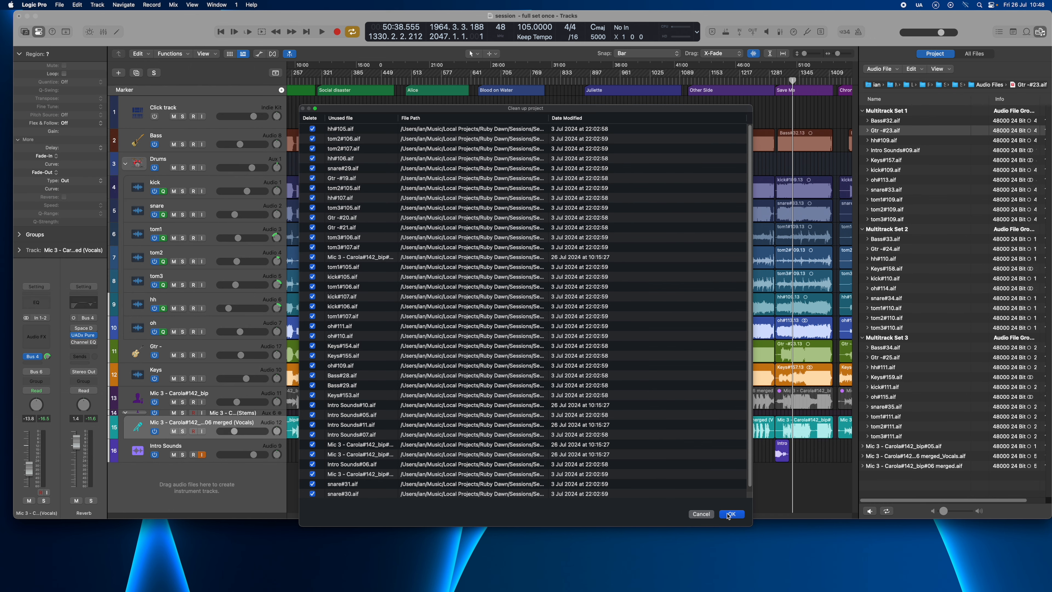
{"action": "left_click", "coordinate": [730, 514]}
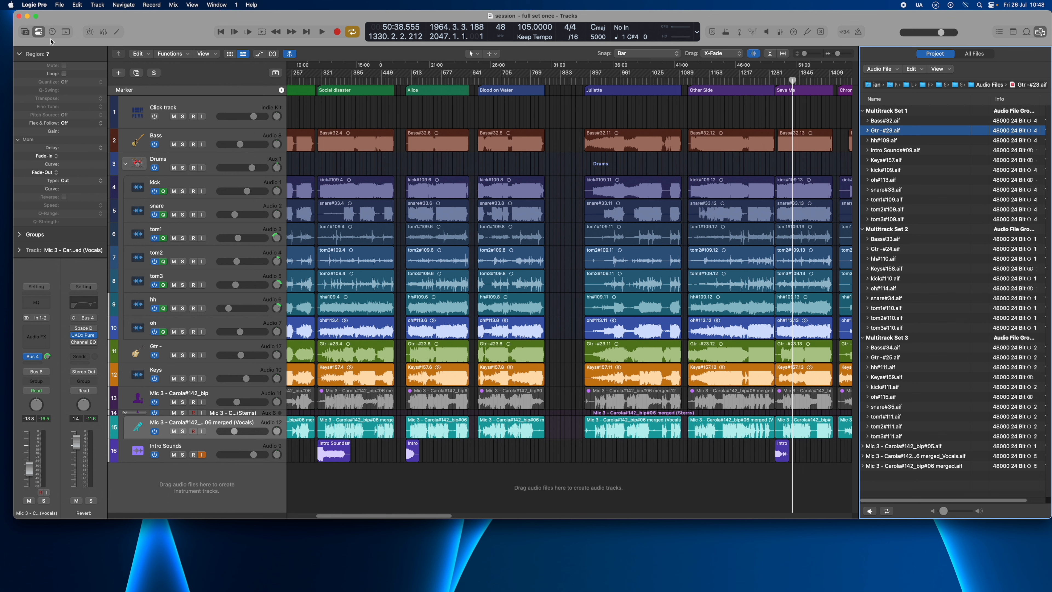
Step: Switch to Finder to compare the sizes of the Session 2024-07-10 folder and its copy, and return to the Logic Pro arrangement
{"action": "left_click", "coordinate": [19, 16]}
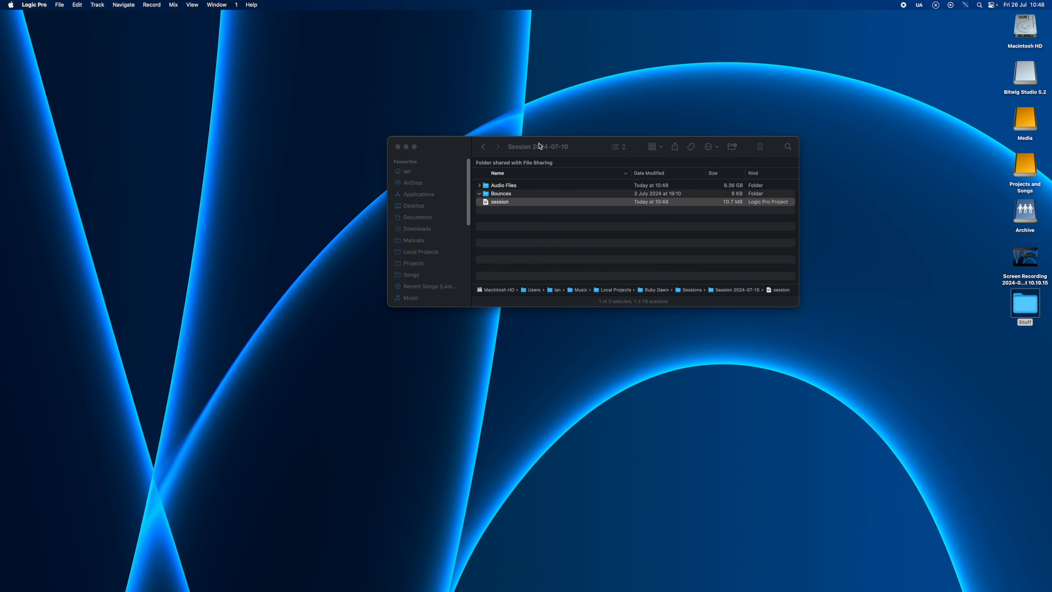
{"action": "left_click", "coordinate": [539, 146], "text": "super"}
{"action": "left_click", "coordinate": [538, 155]}
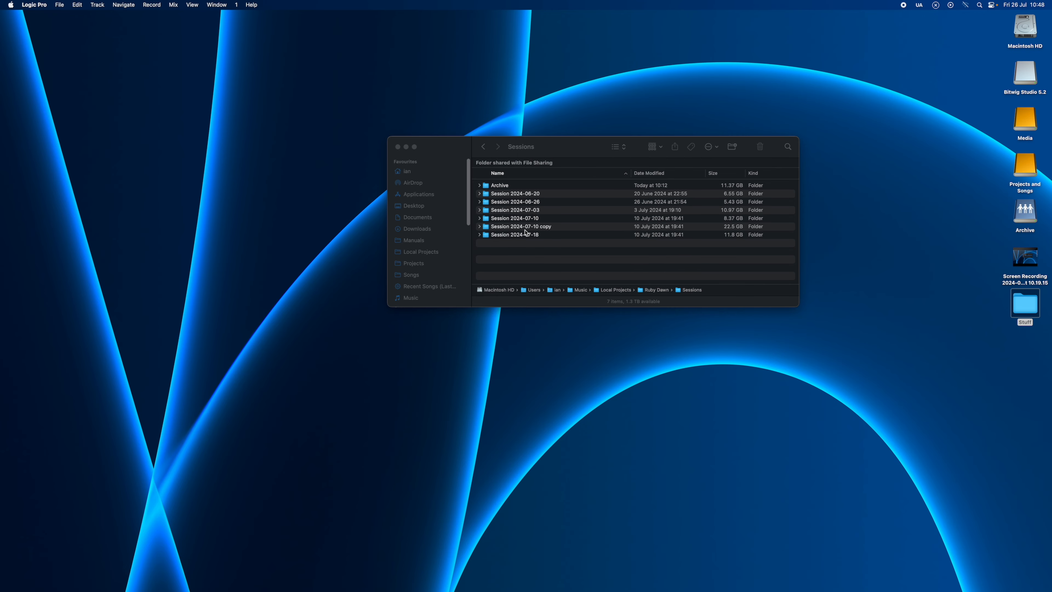
{"action": "left_click", "coordinate": [538, 242]}
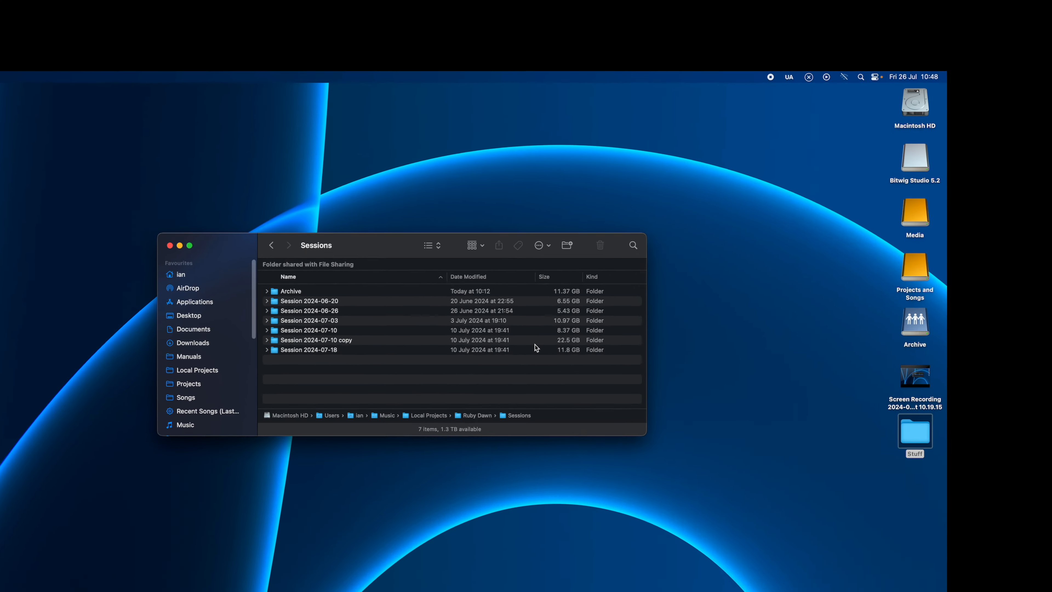
{"action": "left_click", "coordinate": [535, 348]}
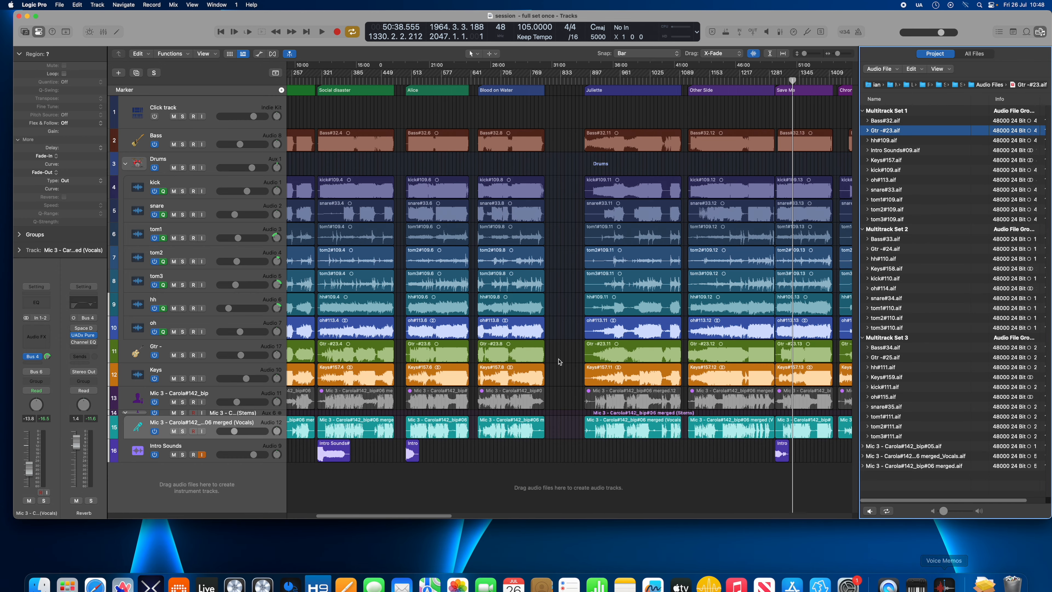
{"action": "scroll", "coordinate": [378, 135], "scroll_direction": "left", "scroll_amount": 5}
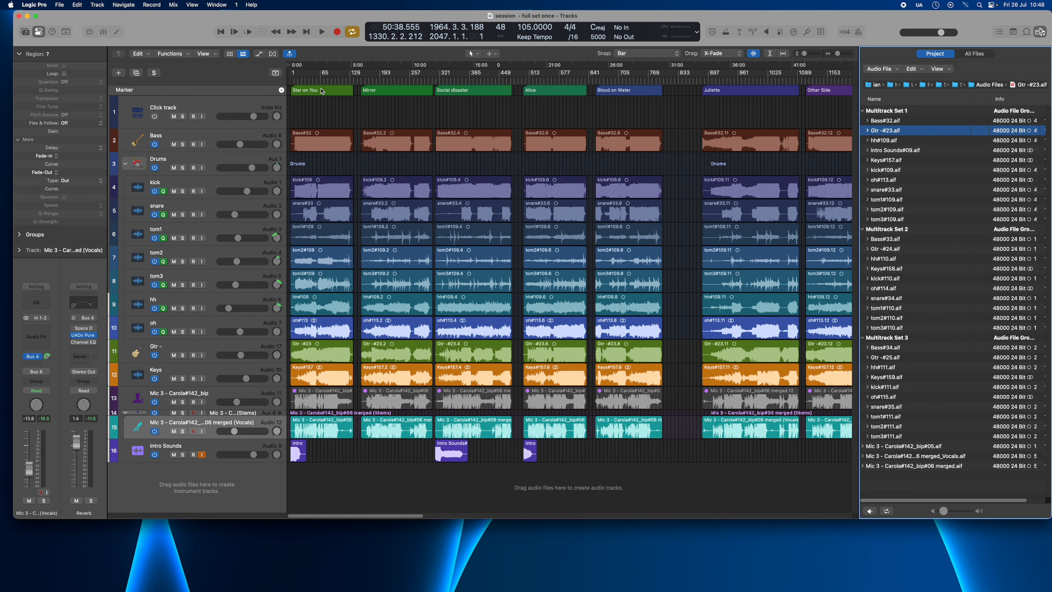
Step: Set the cycle range to the Star on You marker and play the beginning of the song
{"action": "left_click_drag", "start_coordinate": [322, 90], "coordinate": [321, 76]}
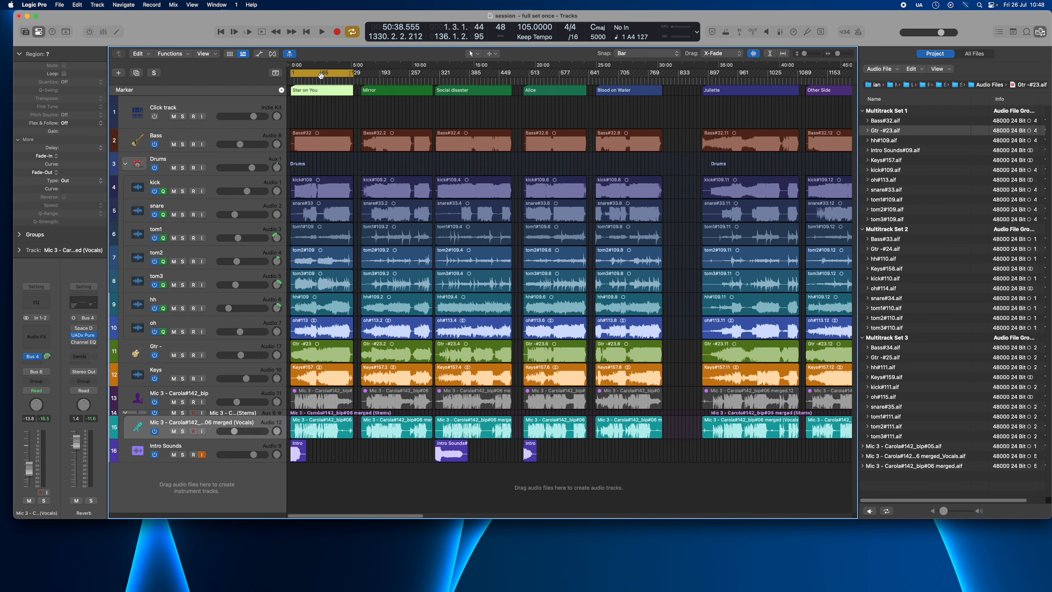
{"action": "scroll", "coordinate": [367, 112], "scroll_direction": "right", "scroll_amount": 2}
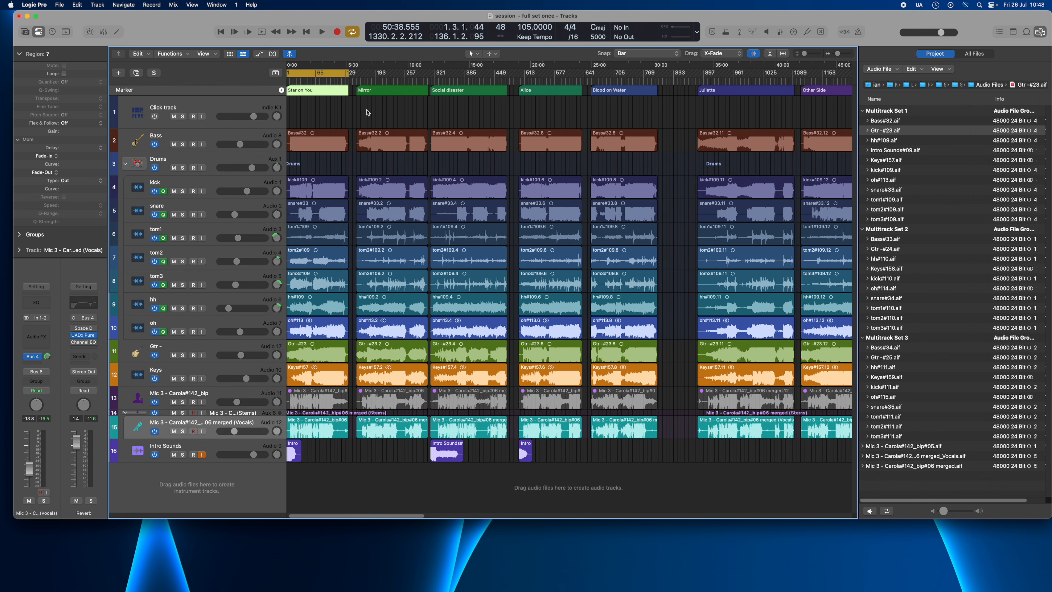
{"action": "key", "text": "space"}
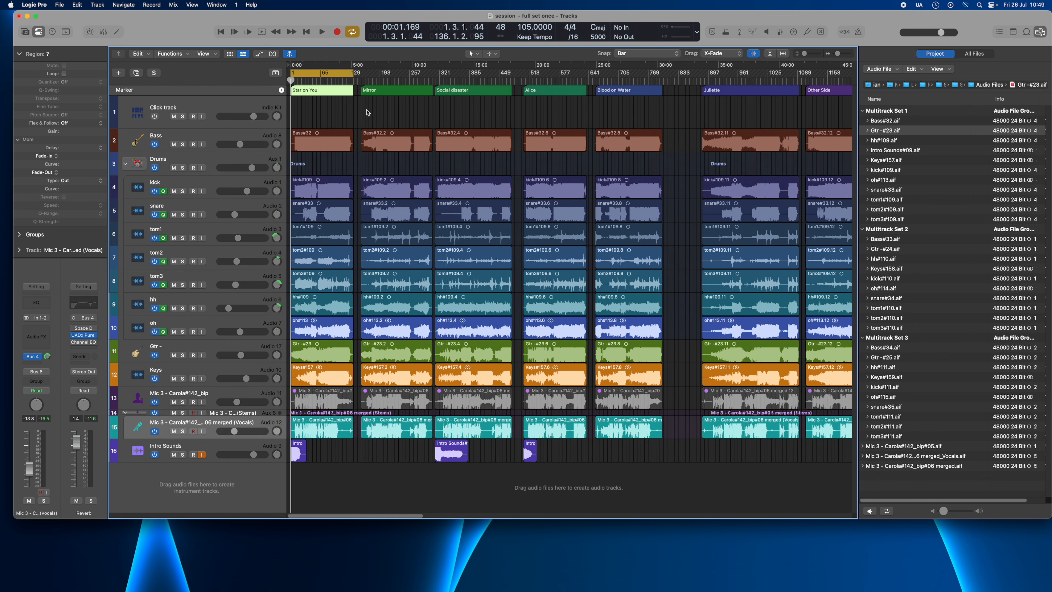
{"action": "key", "text": "space"}
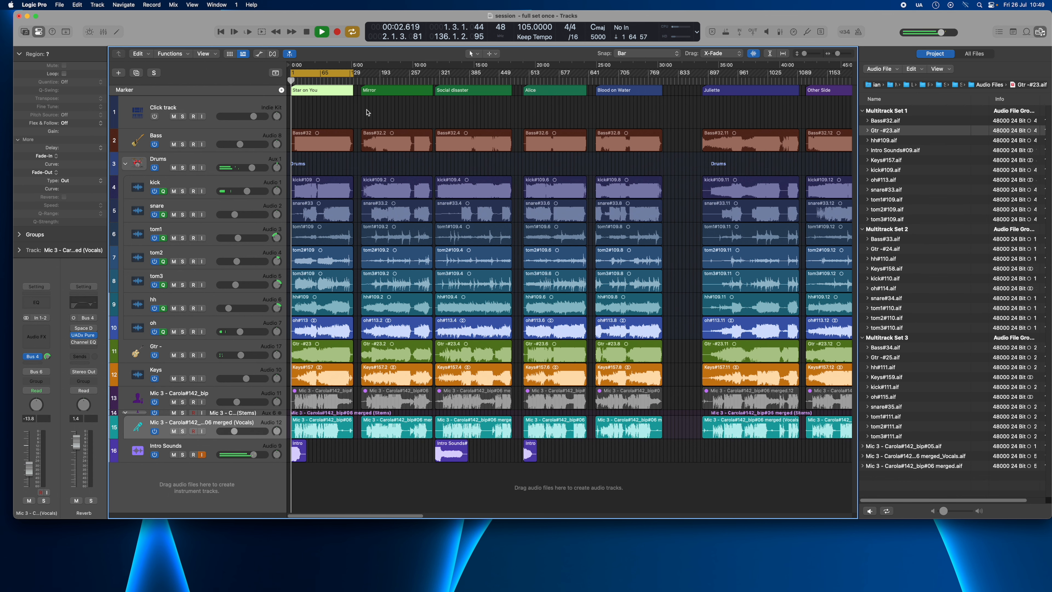
{"action": "key", "text": "space"}
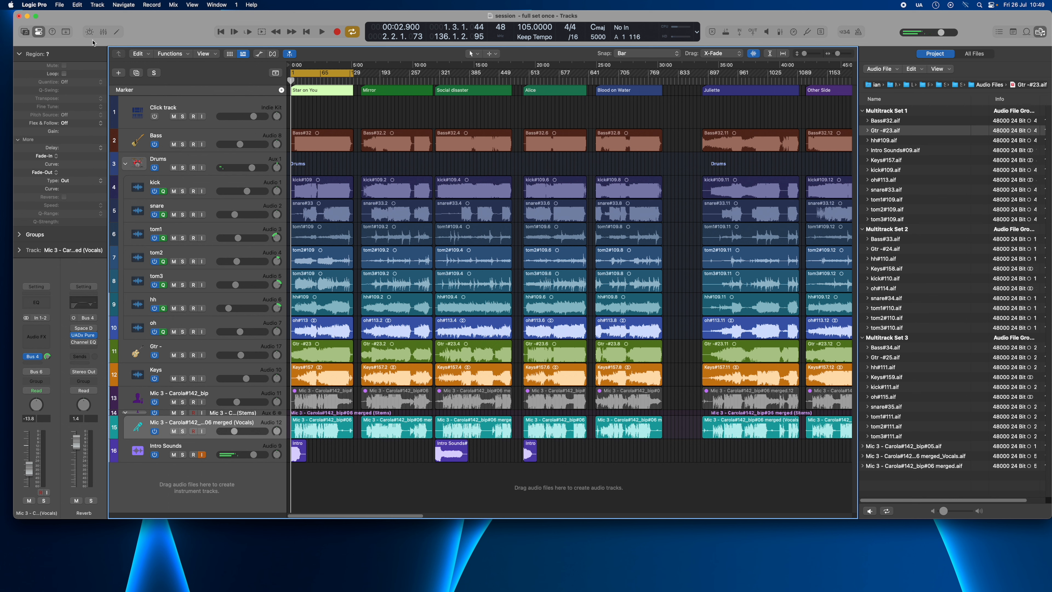
Step: Set up a bounce of the cycled section with PCM turned off and MP3 as the only destination, and accept the settings
{"action": "left_click", "coordinate": [59, 4]}
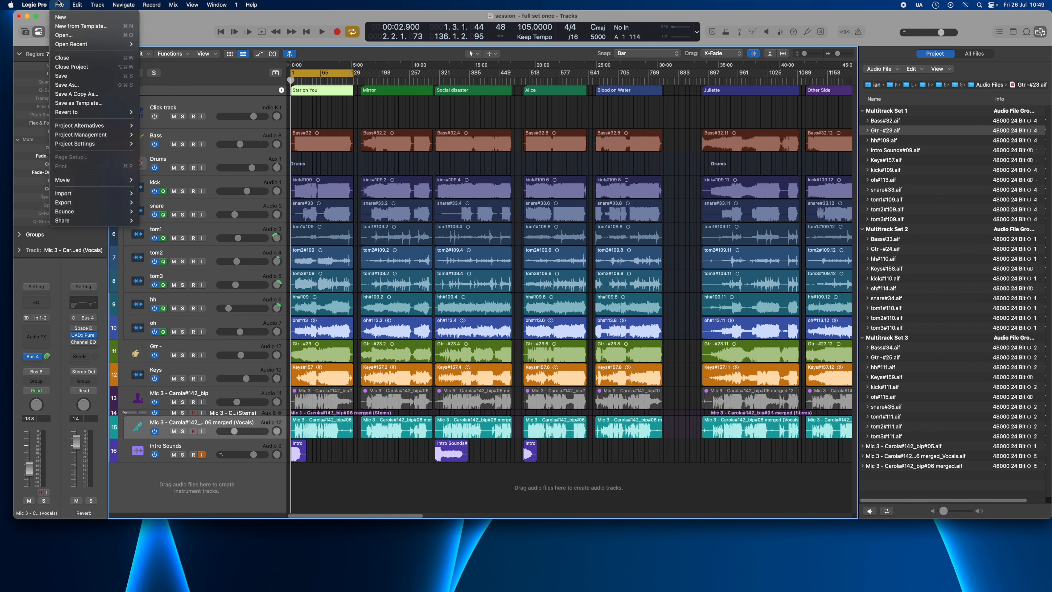
{"action": "mouse_move", "coordinate": [77, 212]}
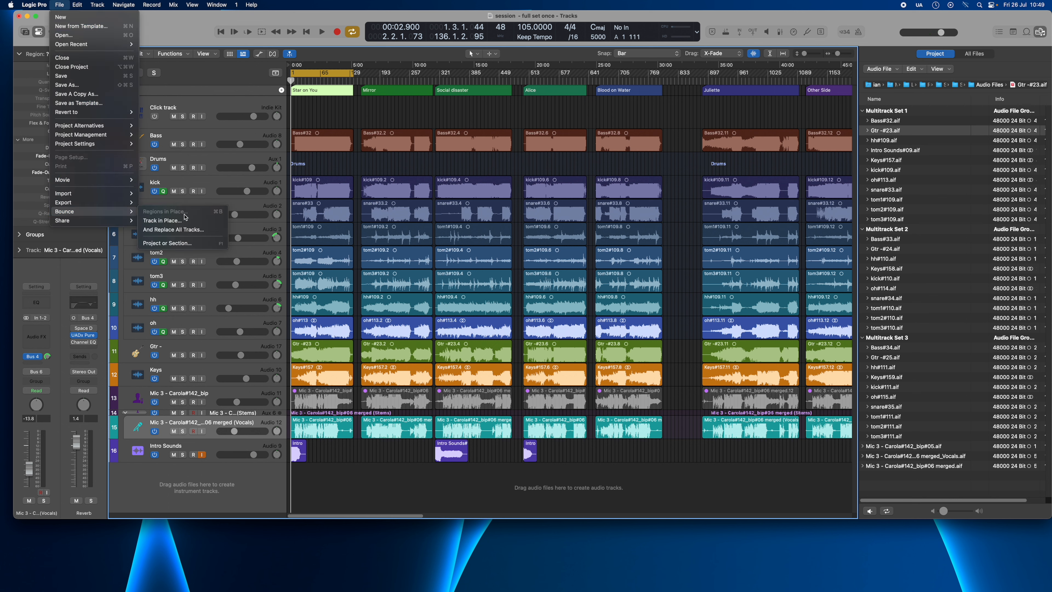
{"action": "left_click", "coordinate": [361, 172]}
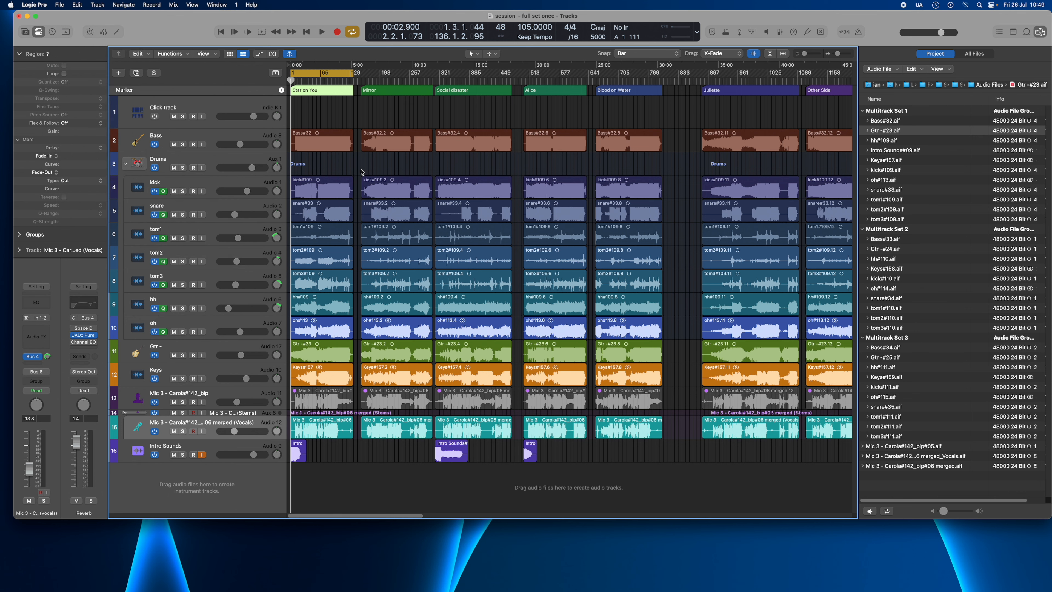
{"action": "key", "text": "super+b"}
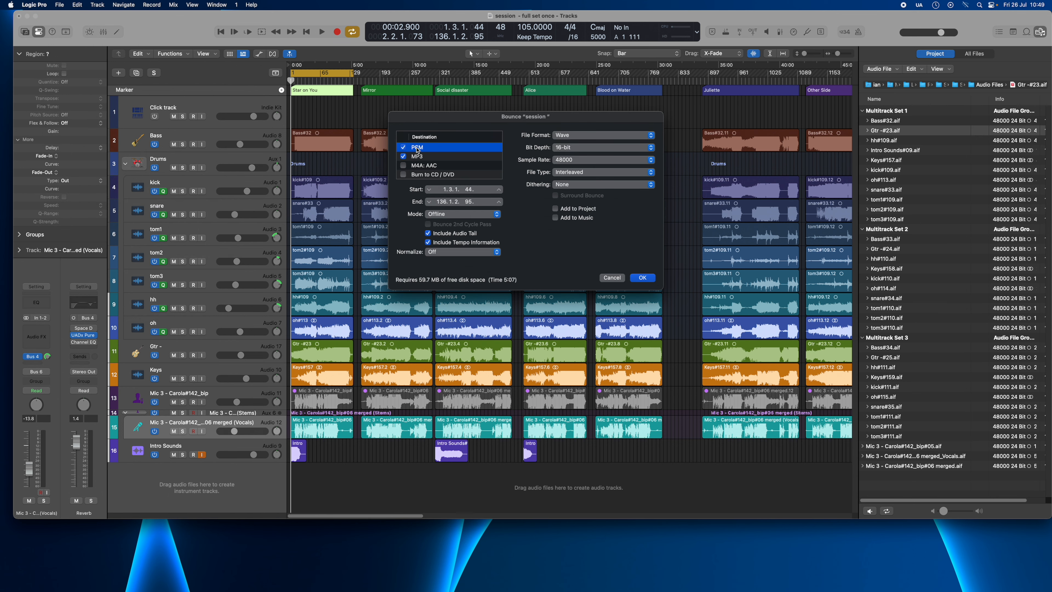
{"action": "left_click", "coordinate": [403, 147]}
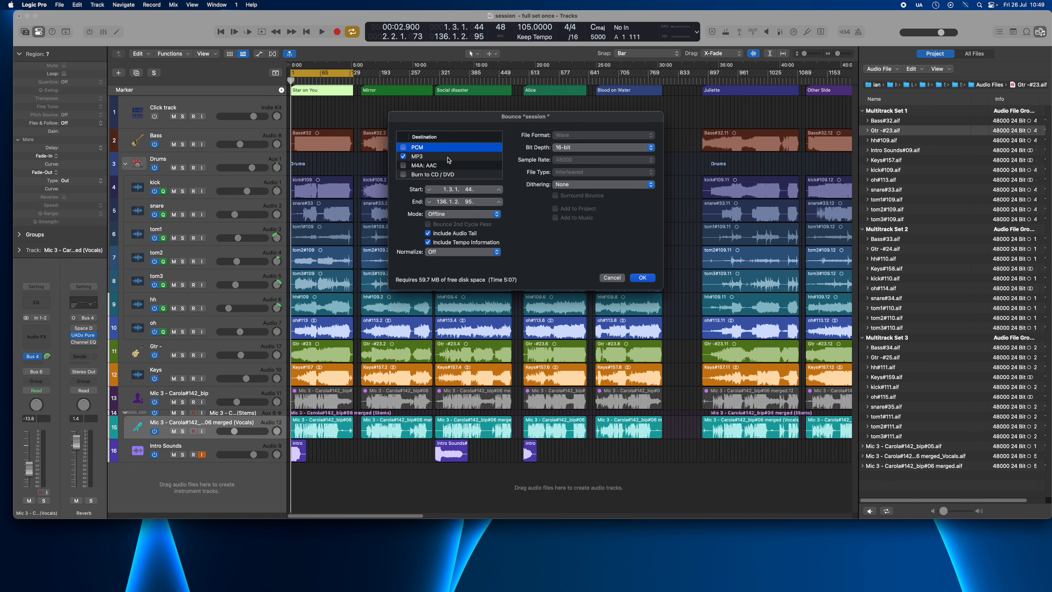
{"action": "left_click", "coordinate": [647, 278]}
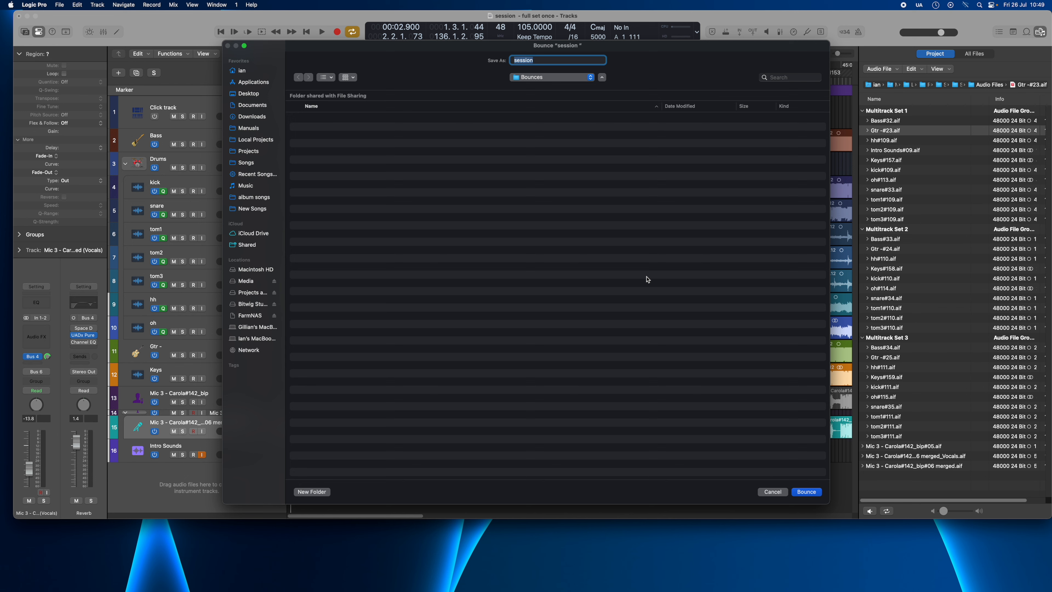
Step: Name the file "session - 01 star on you" and bounce it to the Bounces folder
{"action": "key", "text": "Right"}
{"action": "type", "text": "- "}
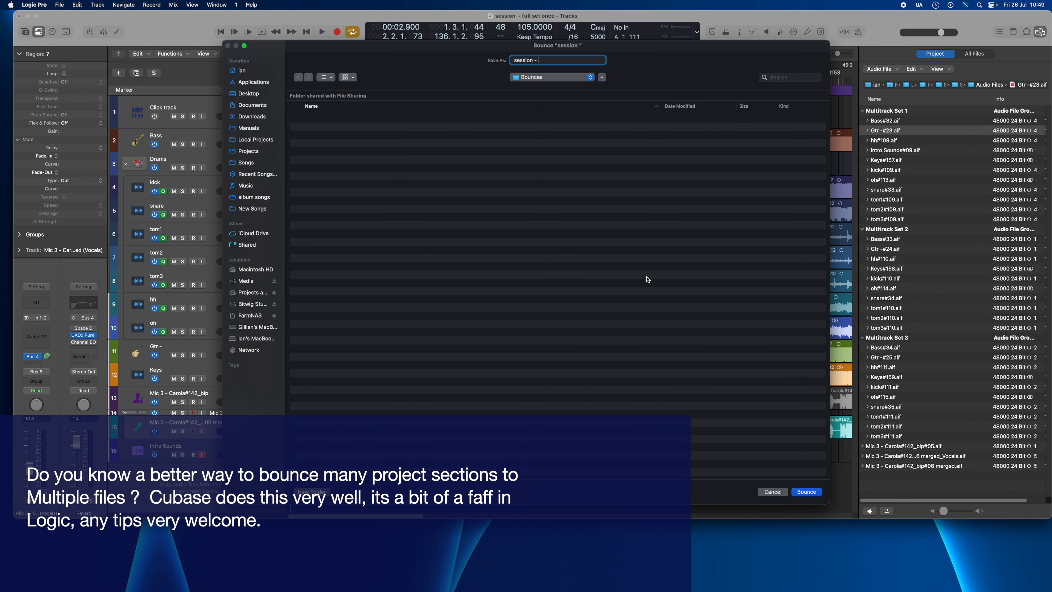
{"action": "type", "text": "1- star on you"}
{"action": "left_click", "coordinate": [544, 60]}
{"action": "key", "text": "BackSpace"}
{"action": "key", "text": "BackSpace"}
{"action": "key", "text": "Return"}
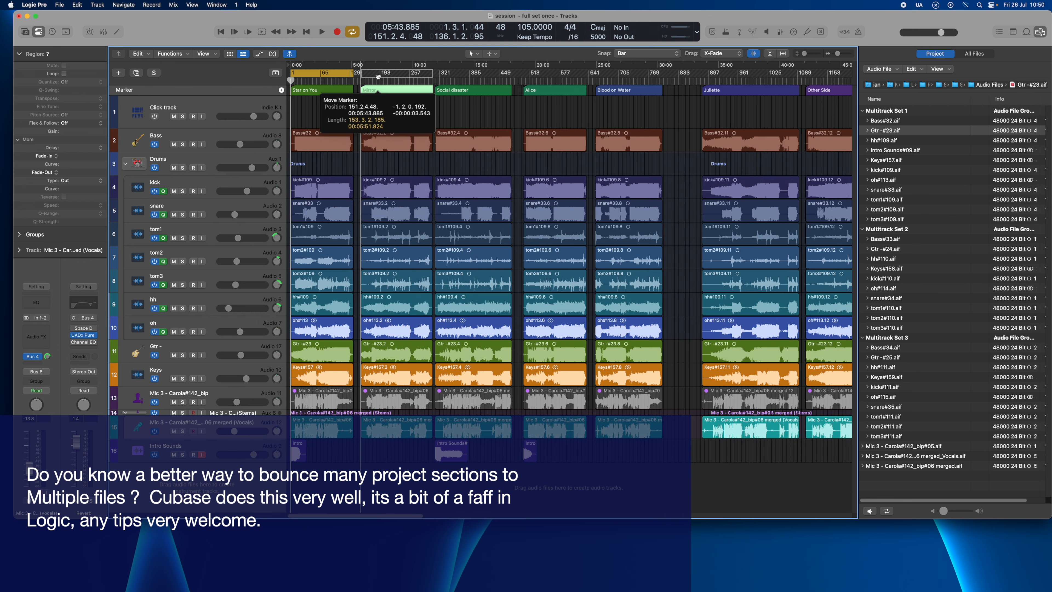
Step: Set the cycle range to the Mirror marker and bounce that section as an MP3 named "session - 02 mirror"
{"action": "left_click", "coordinate": [378, 91]}
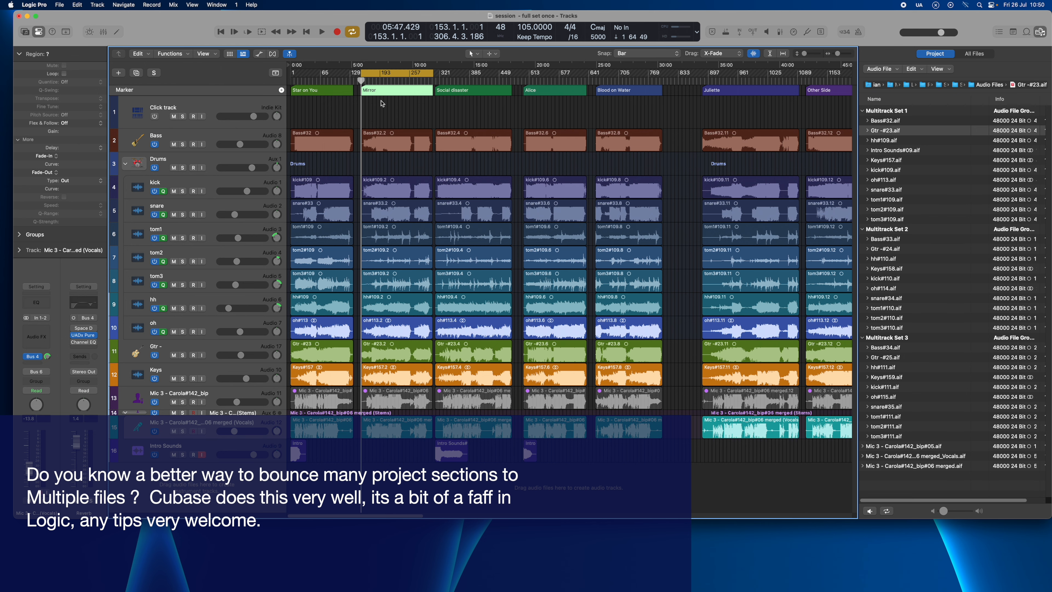
{"action": "key", "text": "super+b"}
{"action": "key", "text": "Return"}
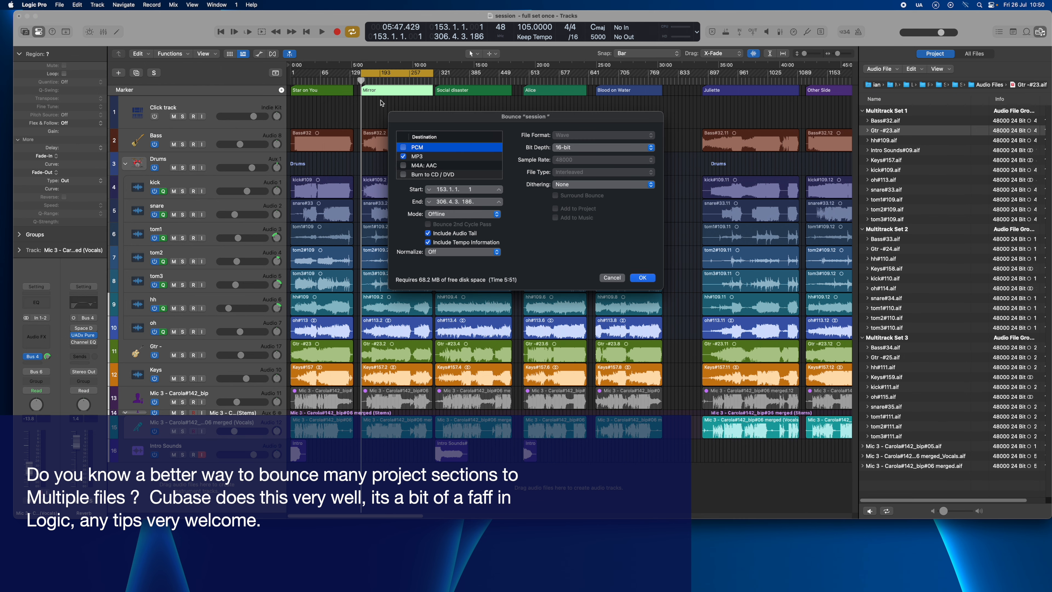
{"action": "key", "text": "Right"}
{"action": "key", "text": "BackSpace"}
{"action": "key", "text": "BackSpace"}
{"action": "key", "text": "BackSpace"}
{"action": "key", "text": "BackSpace"}
{"action": "key", "text": "BackSpace"}
{"action": "key", "text": "BackSpace"}
{"action": "key", "text": "BackSpace"}
{"action": "key", "text": "BackSpace"}
{"action": "key", "text": "BackSpace"}
{"action": "key", "text": "BackSpace"}
{"action": "key", "text": "BackSpace"}
{"action": "key", "text": "BackSpace"}
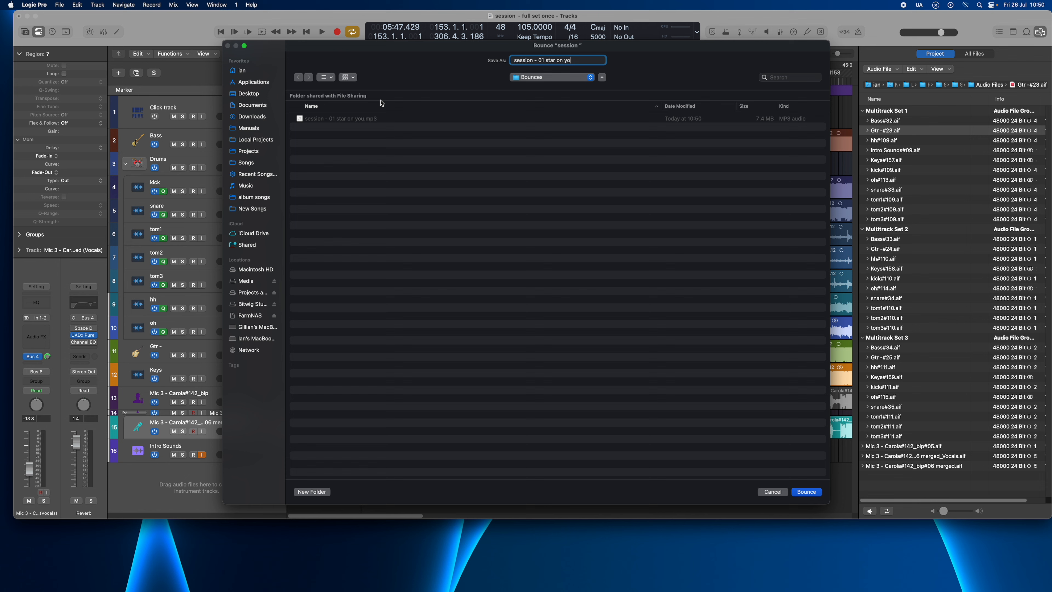
{"action": "type", "text": "mirror"}
{"action": "key", "text": "Return"}
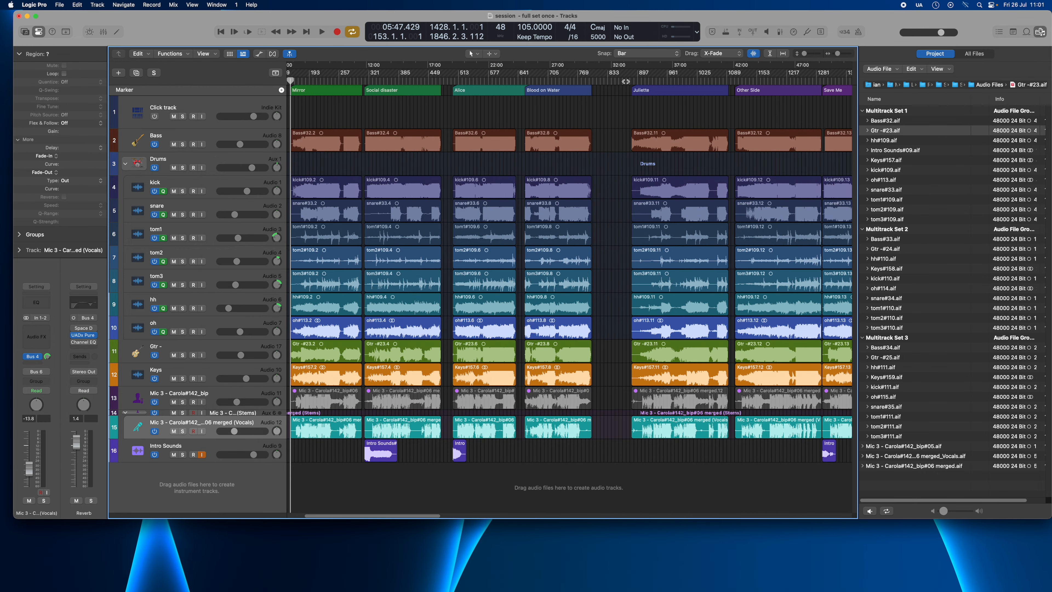
Step: Move the playhead to just before the Juliette section and play from there
{"action": "left_click", "coordinate": [627, 82]}
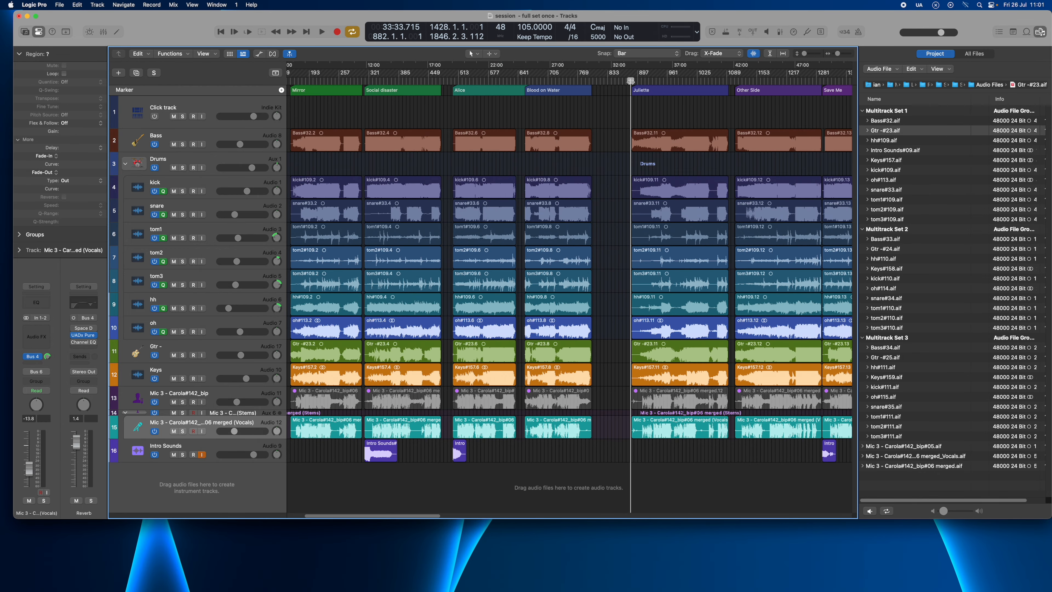
{"action": "key", "text": "space"}
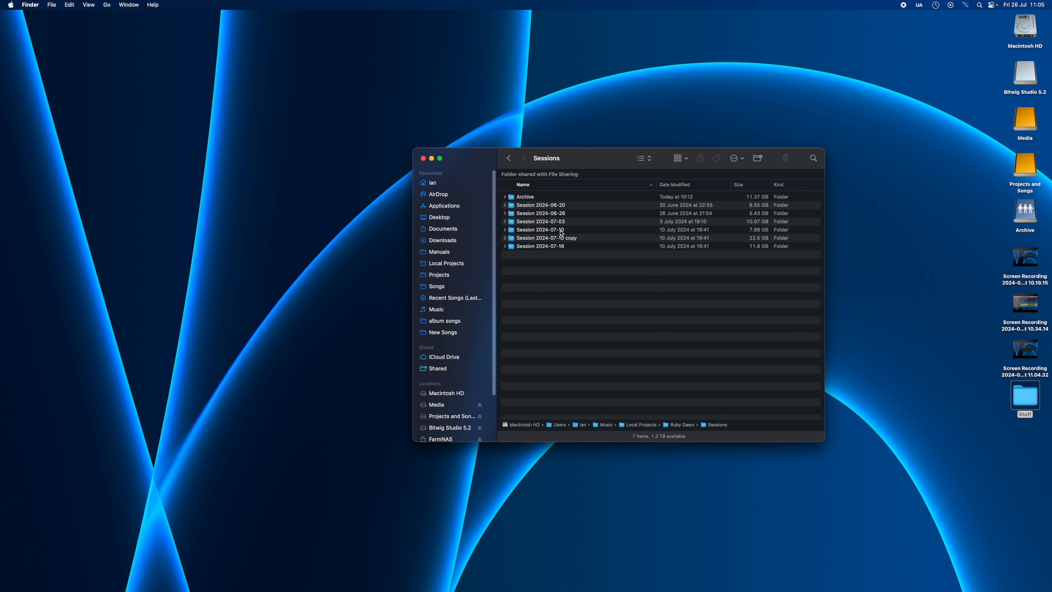
Step: Switch to Finder, compare the sizes of Session 2024-07-10 and its copy, and expand the session's Bounces folder to check the exported songs
{"action": "left_click", "coordinate": [563, 231]}
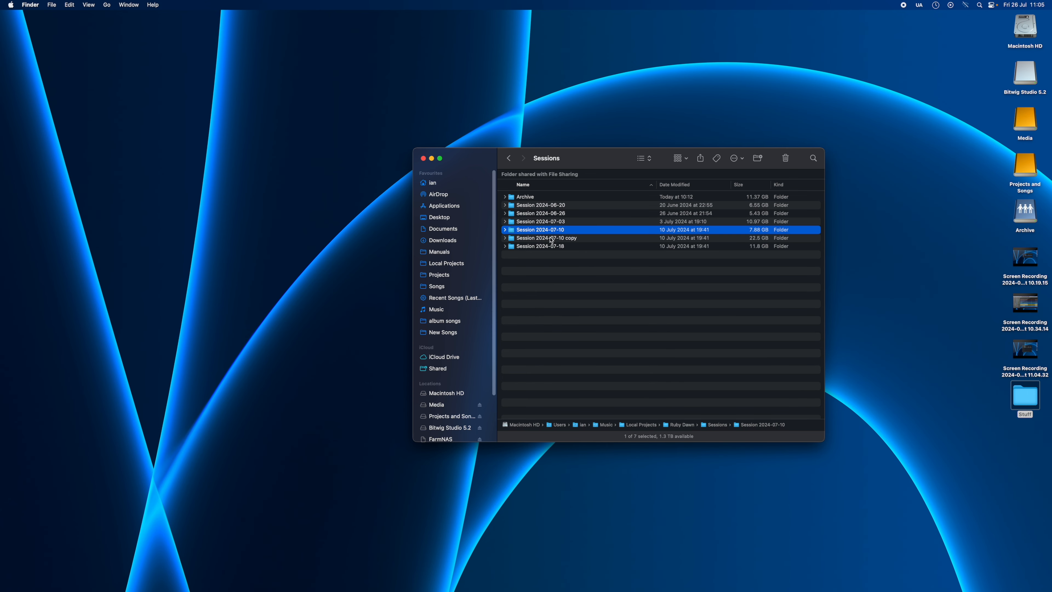
{"action": "left_click", "coordinate": [528, 238], "text": "shift"}
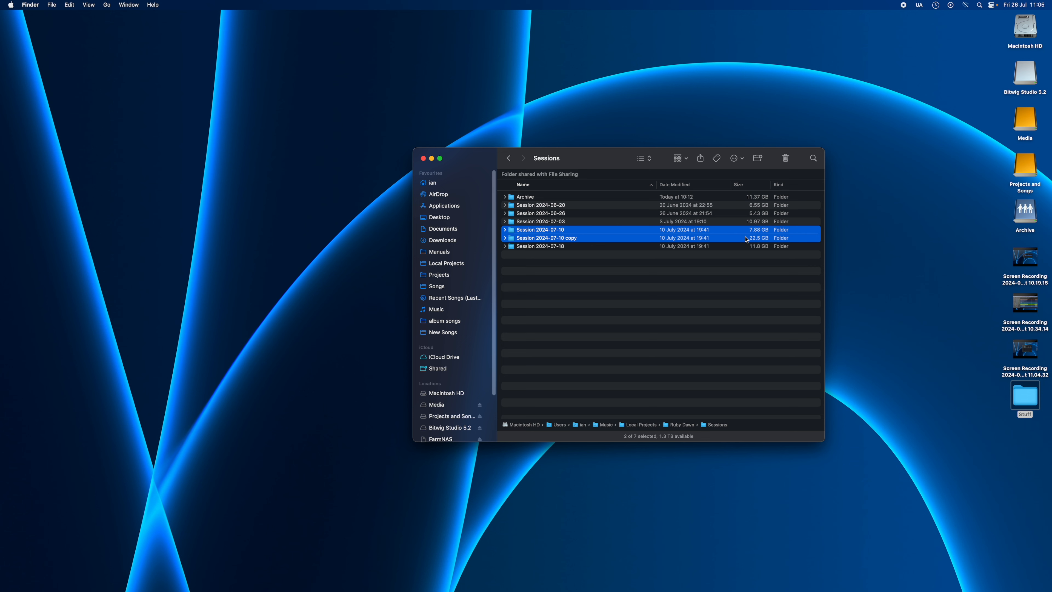
{"action": "left_click", "coordinate": [627, 281]}
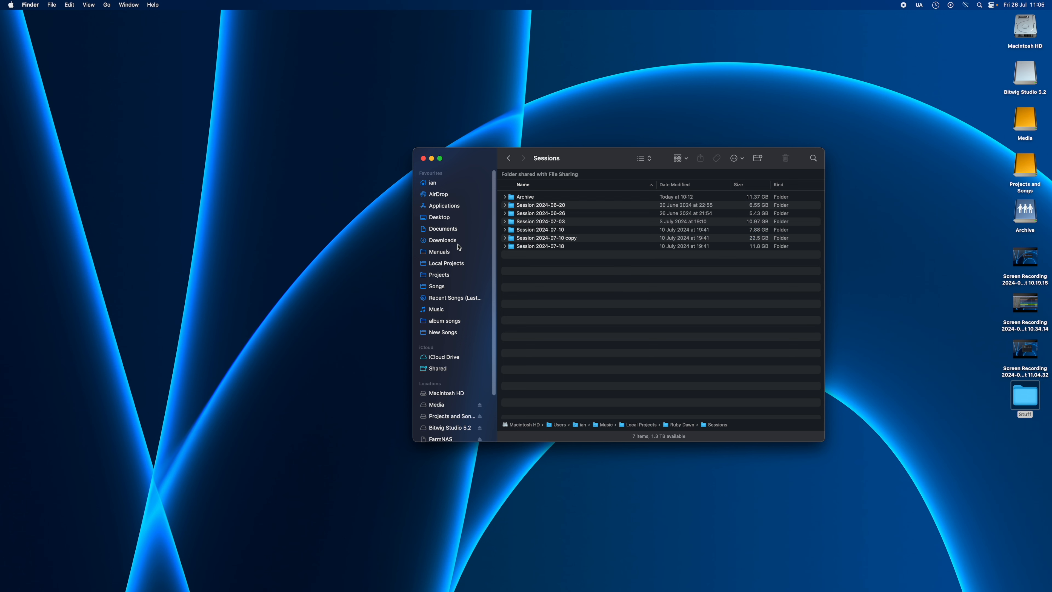
{"action": "left_click", "coordinate": [505, 231]}
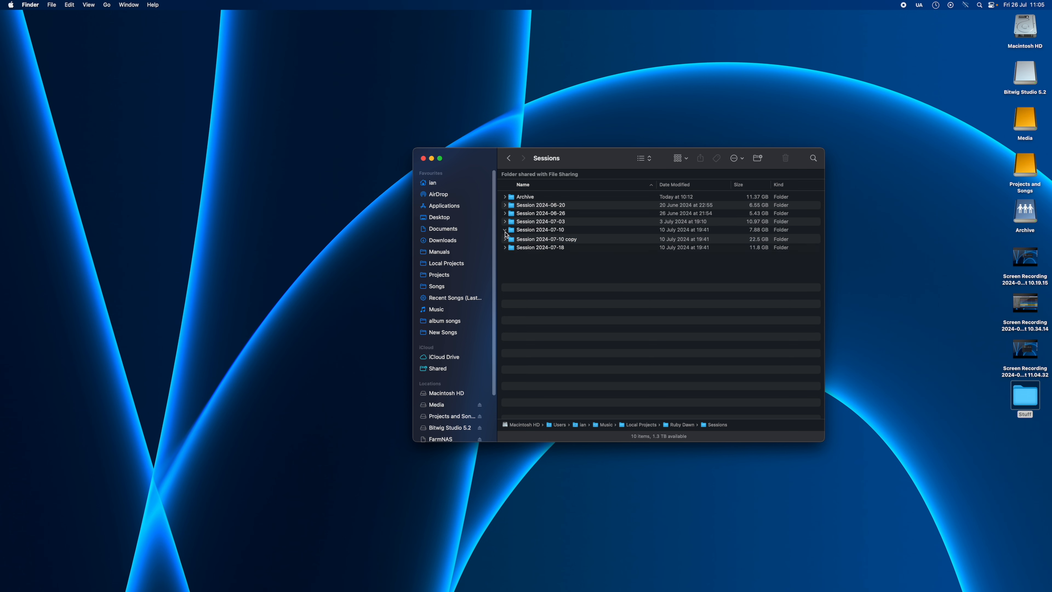
{"action": "left_click", "coordinate": [511, 246]}
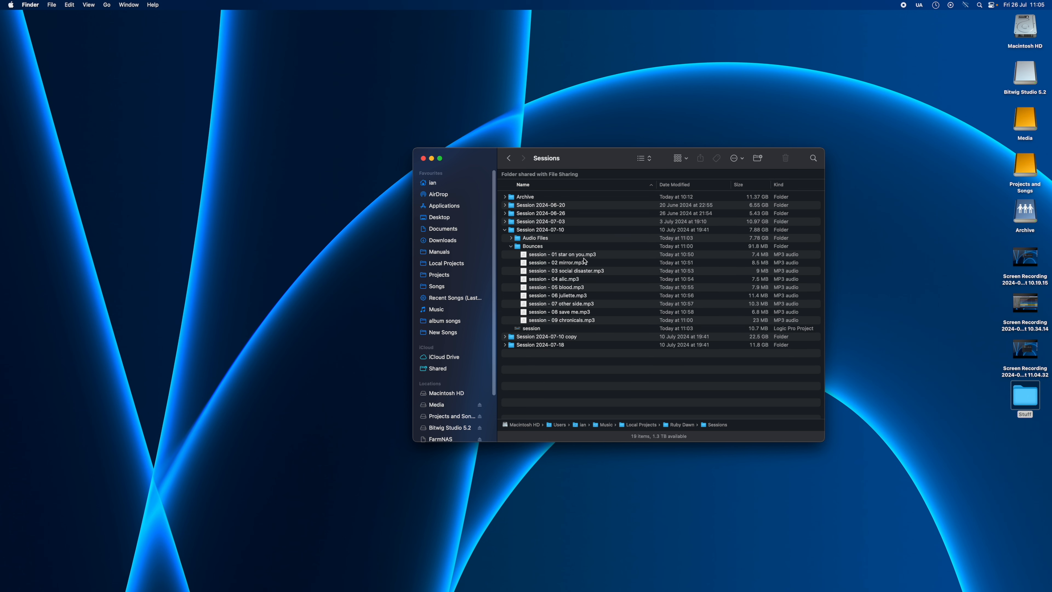